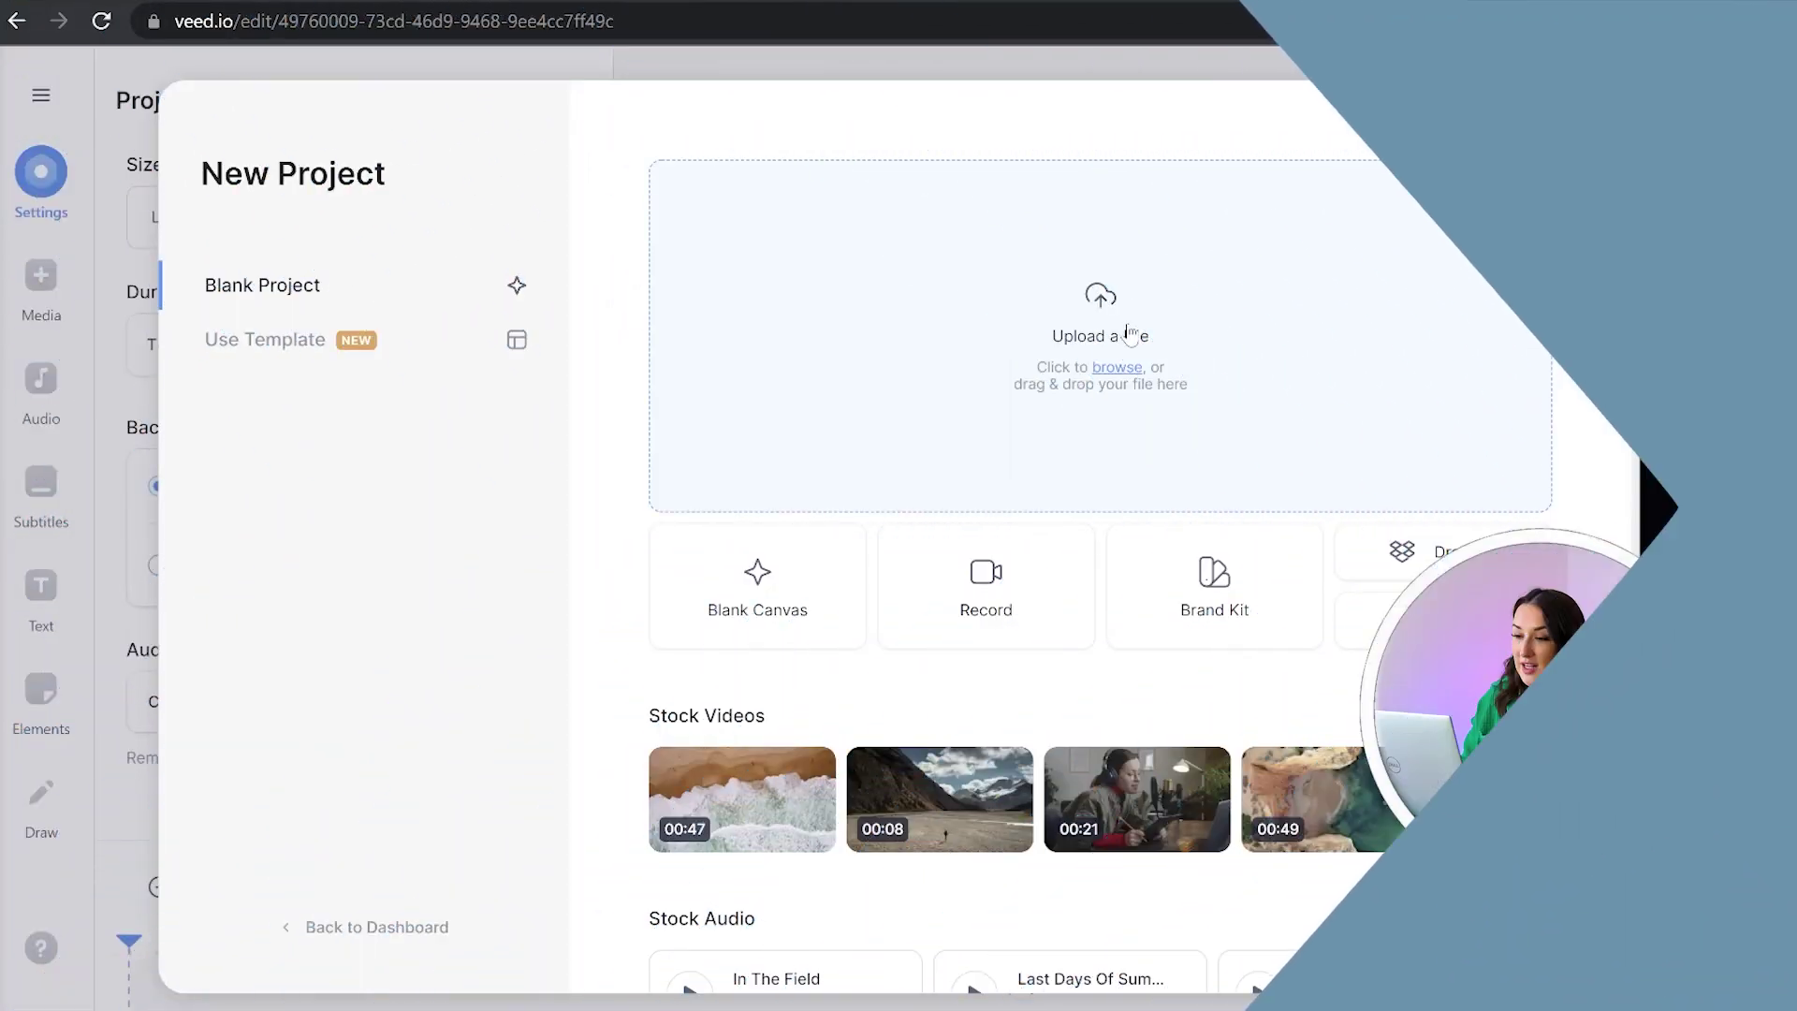
# Upload Crop This Video.mp4 and set the project canvas size to Square 1:1
pyautogui.click(1101, 375)
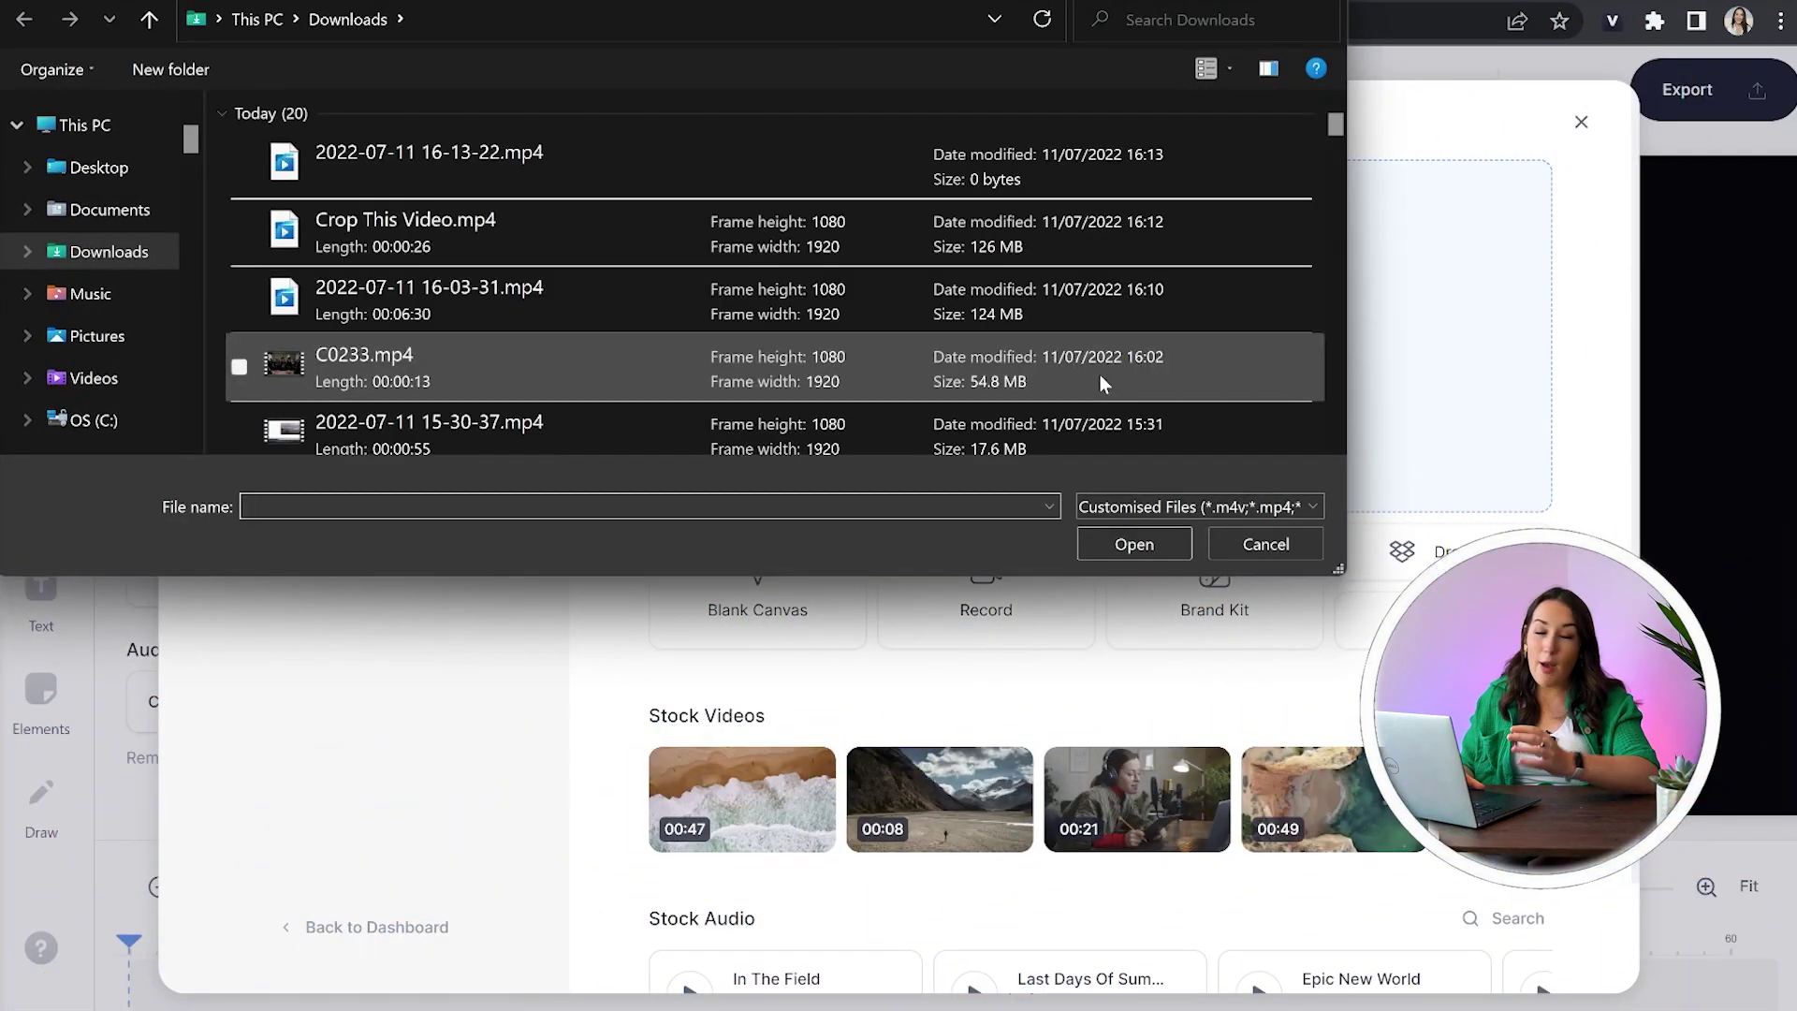
pyautogui.doubleClick(874, 249)
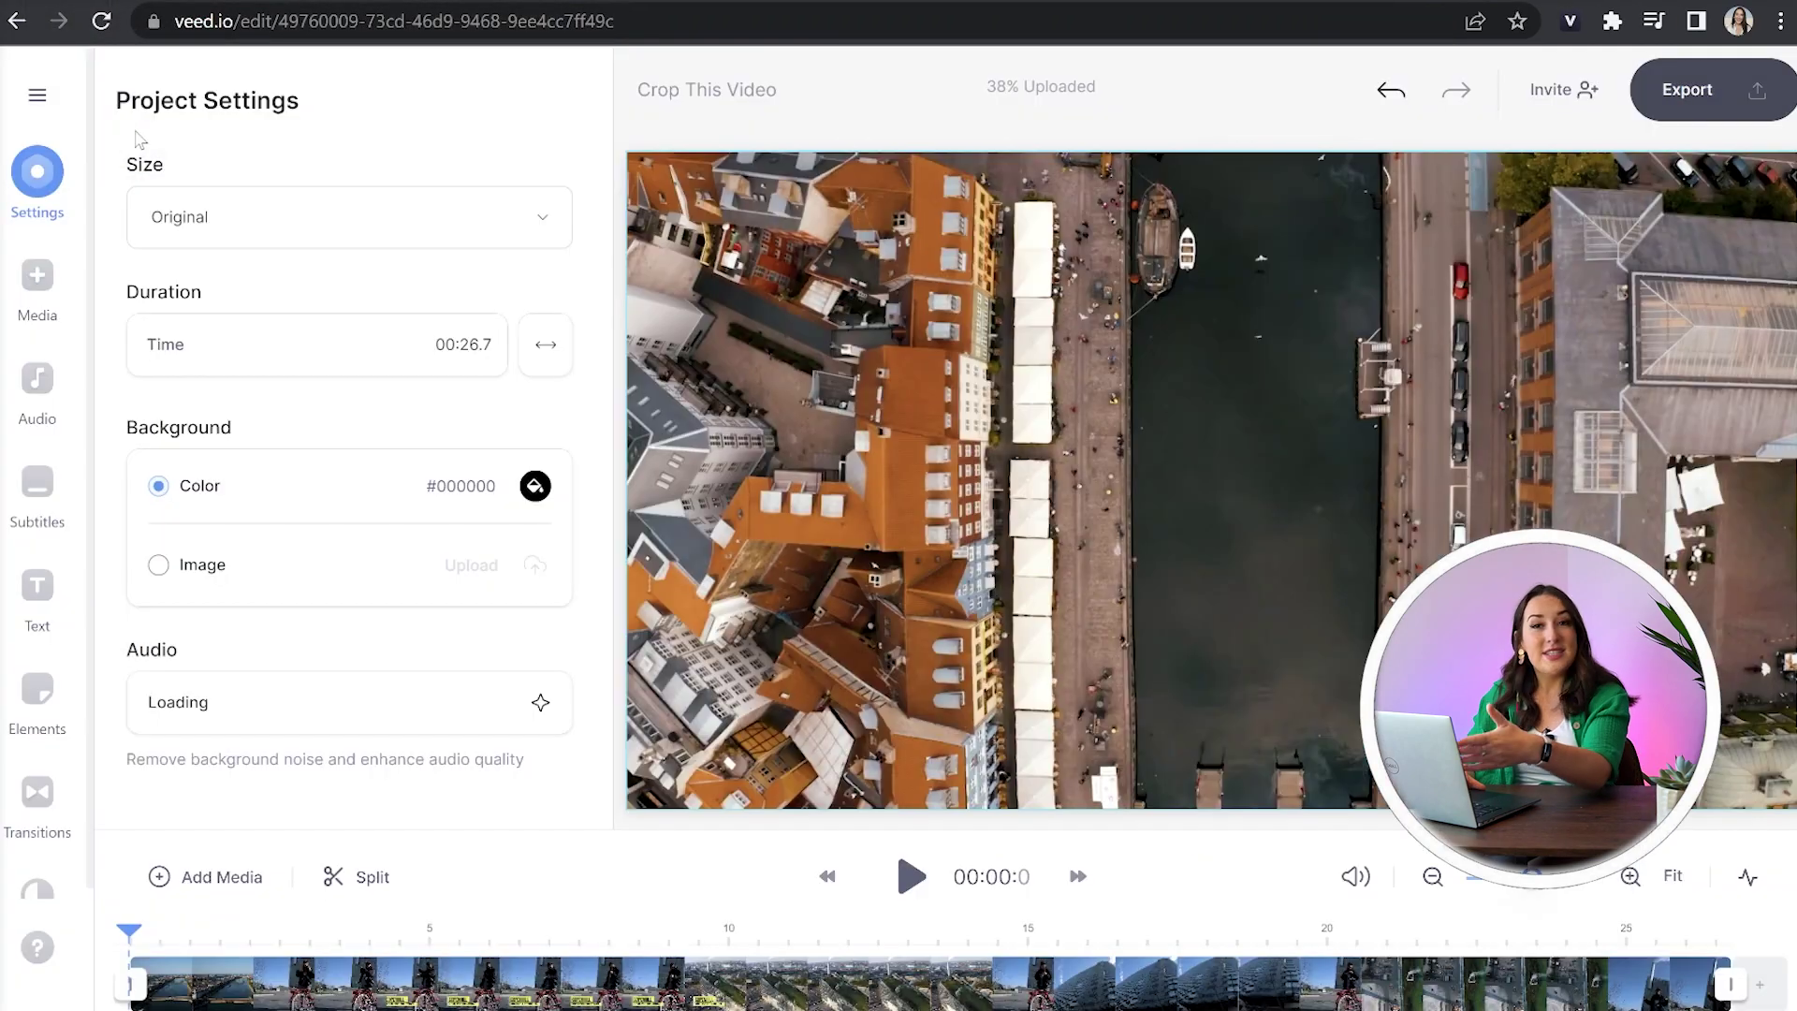
pyautogui.click(304, 216)
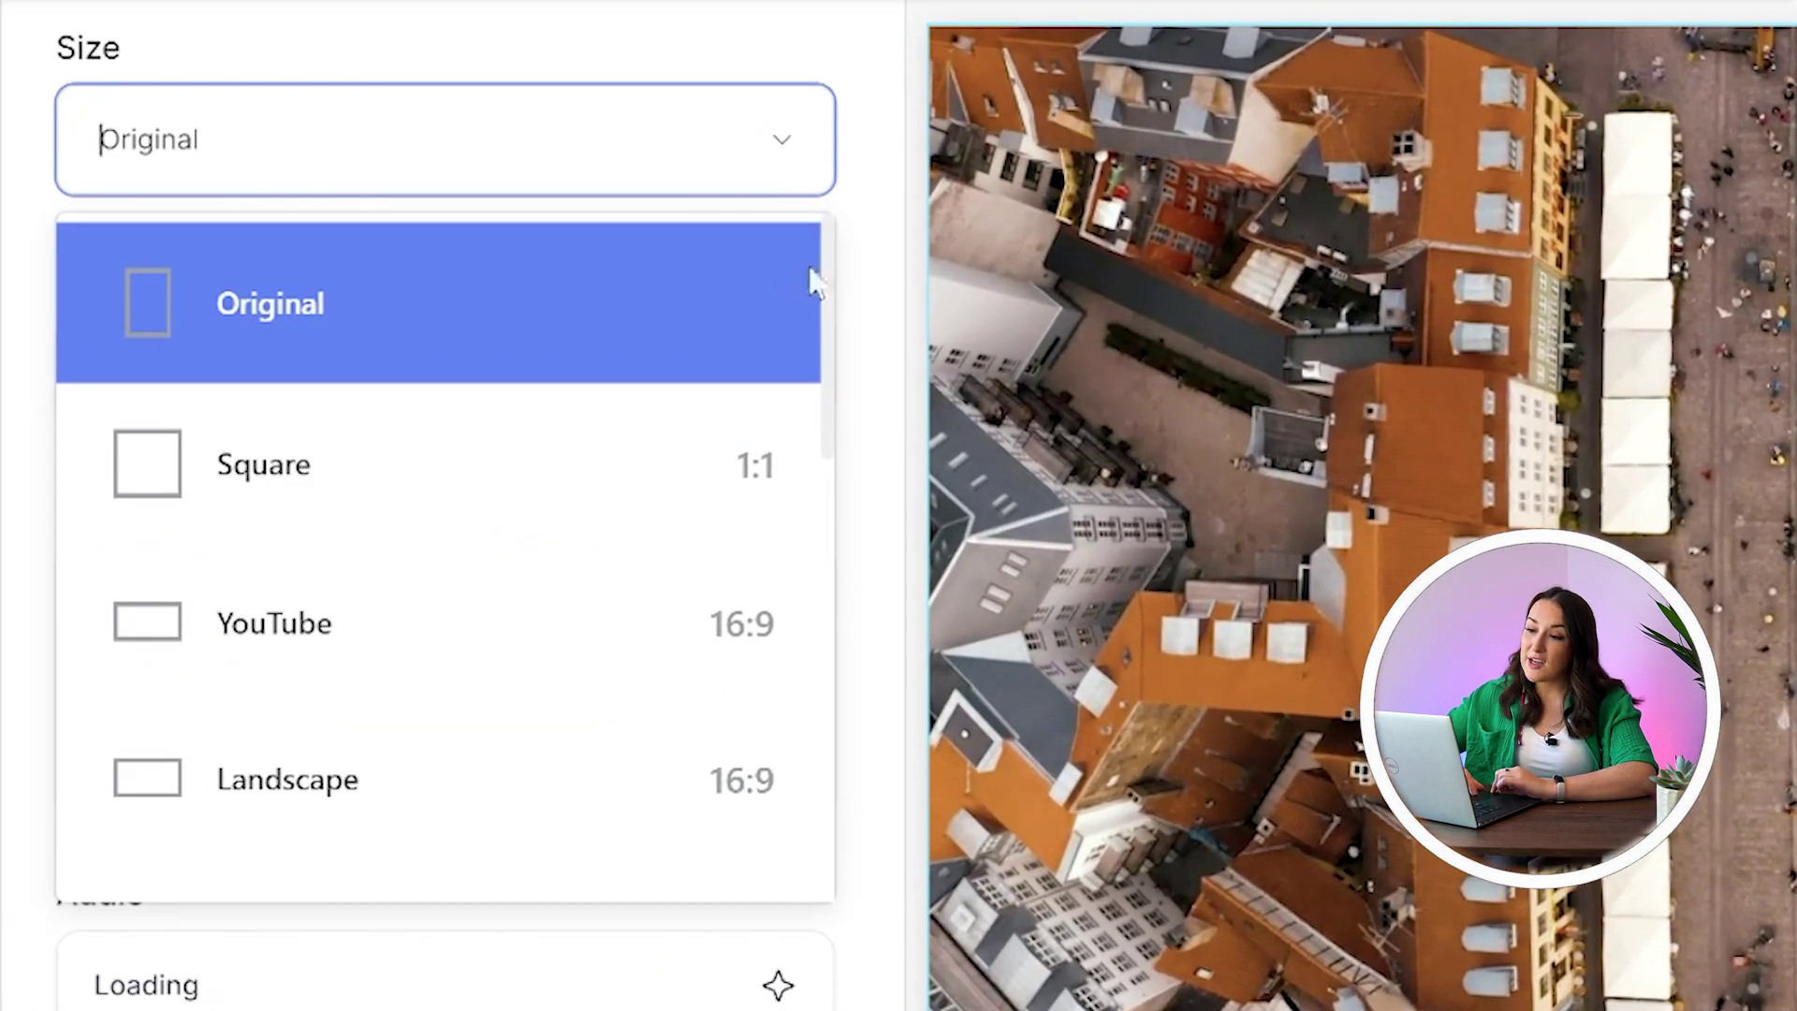
pyautogui.moveTo(828, 309); pyautogui.dragTo(907, 271)
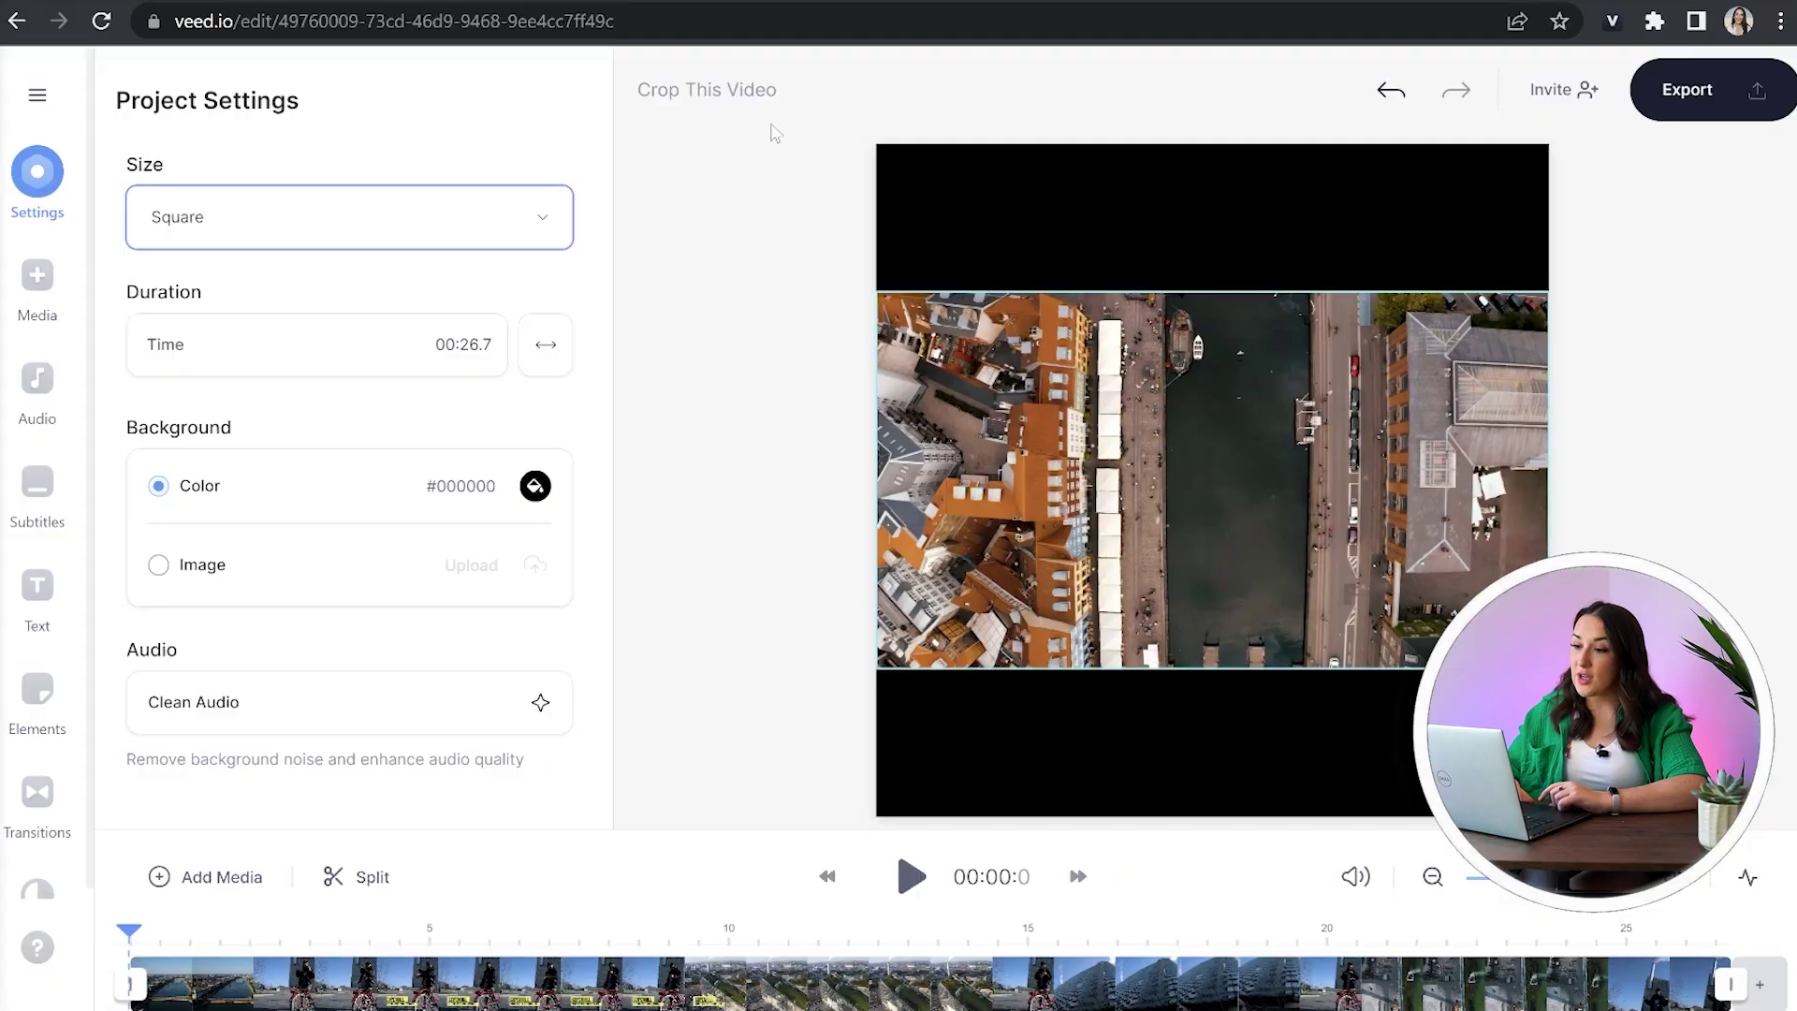
# Make the video fill the square canvas and push its top edge flush with the canvas top
pyautogui.click(1231, 412)
pyautogui.click(294, 350)
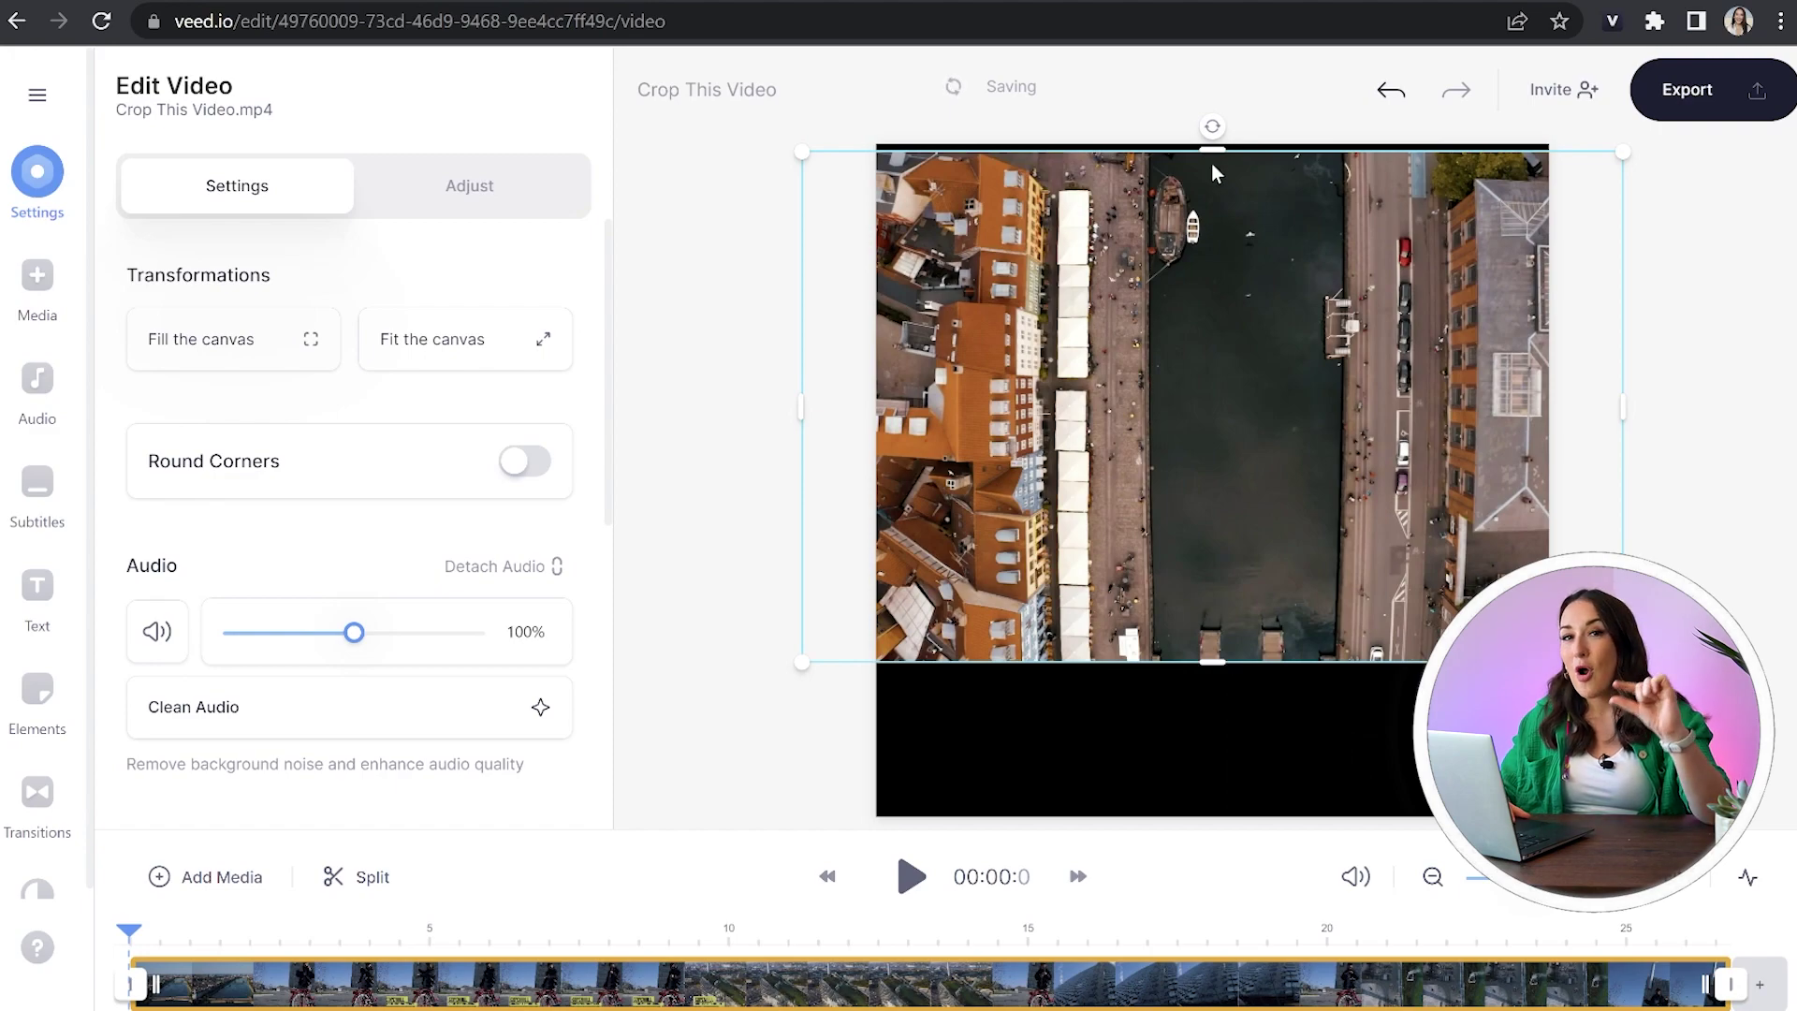
pyautogui.moveTo(1211, 146); pyautogui.dragTo(1211, 140)
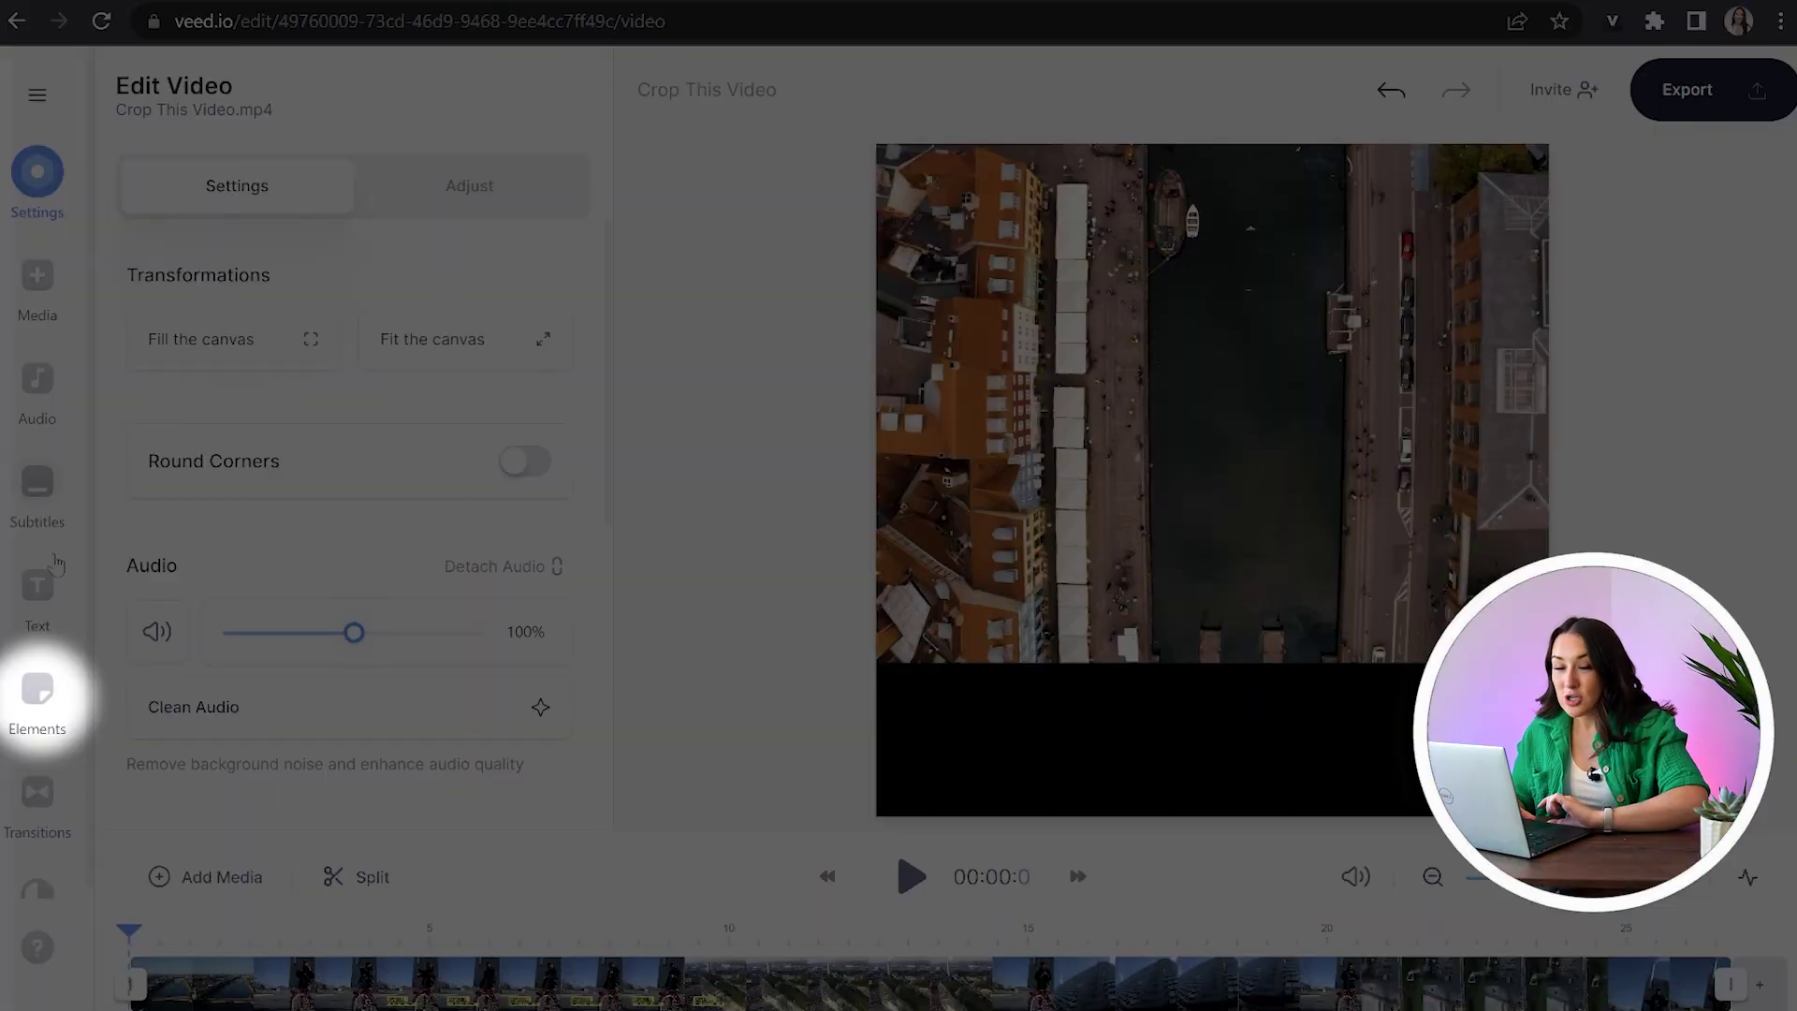
# Add a red square shape and stretch it across the black strip at the bottom
pyautogui.click(43, 692)
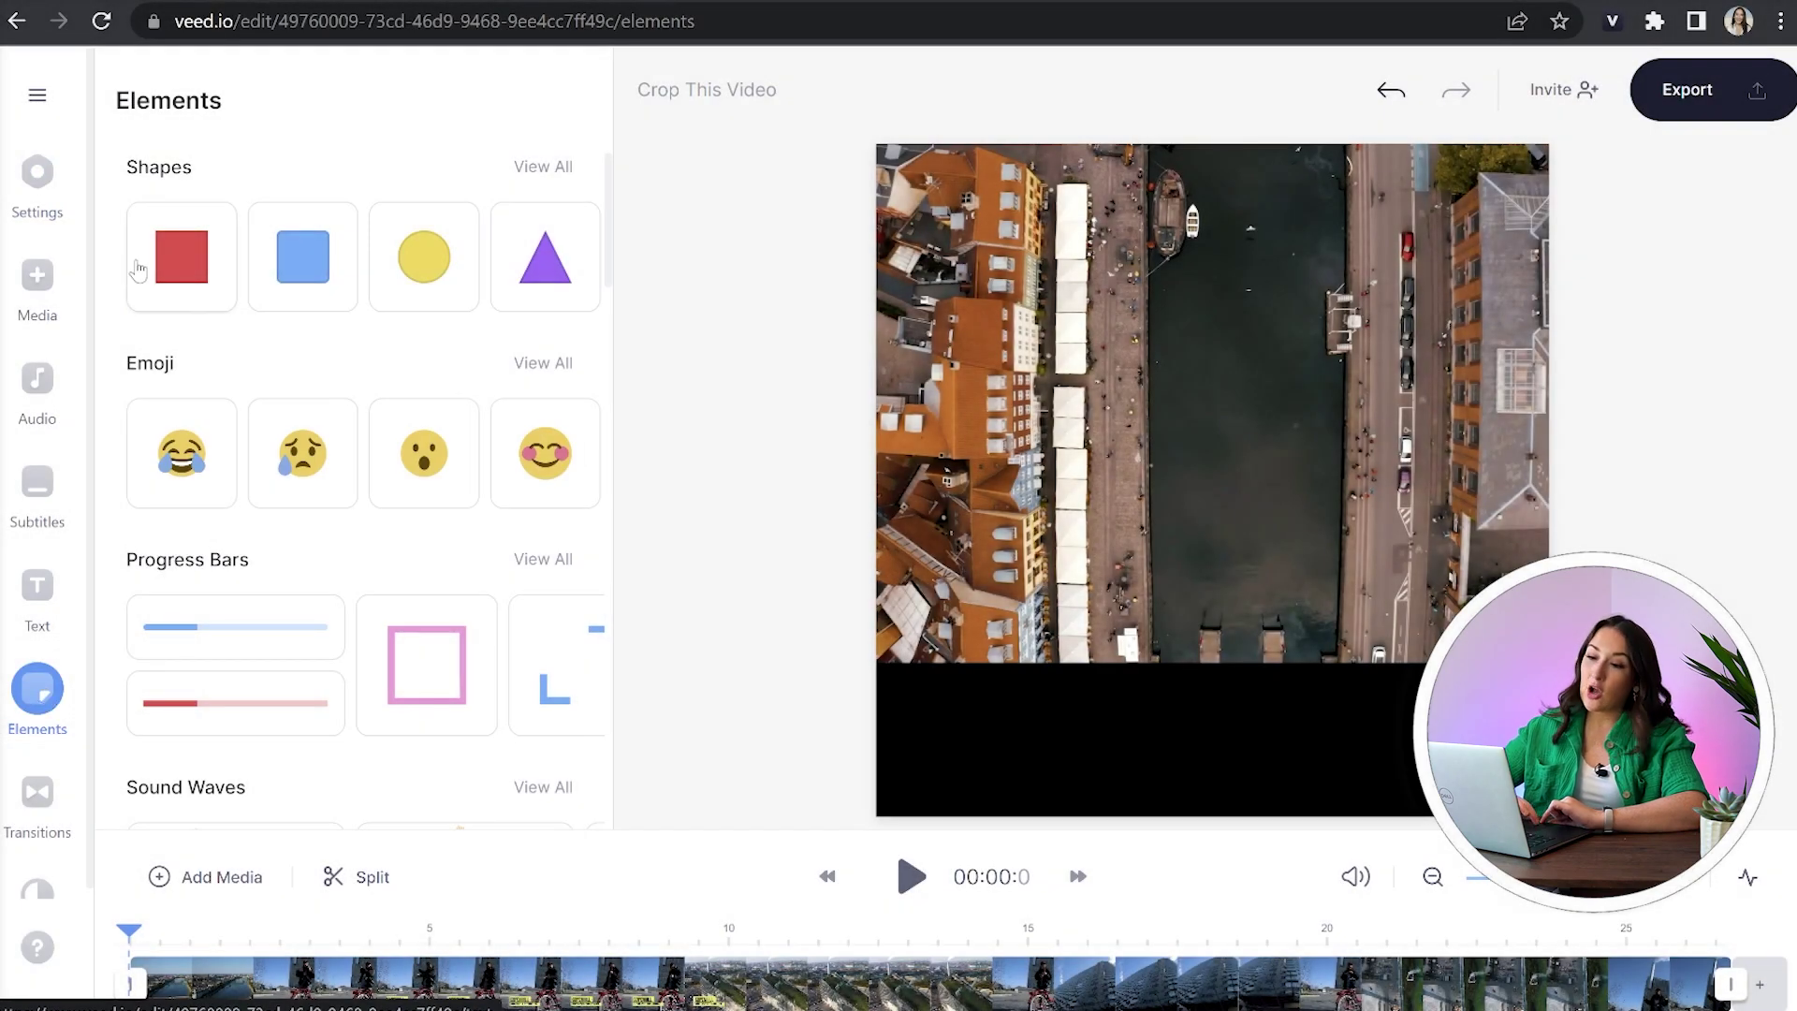
pyautogui.click(177, 273)
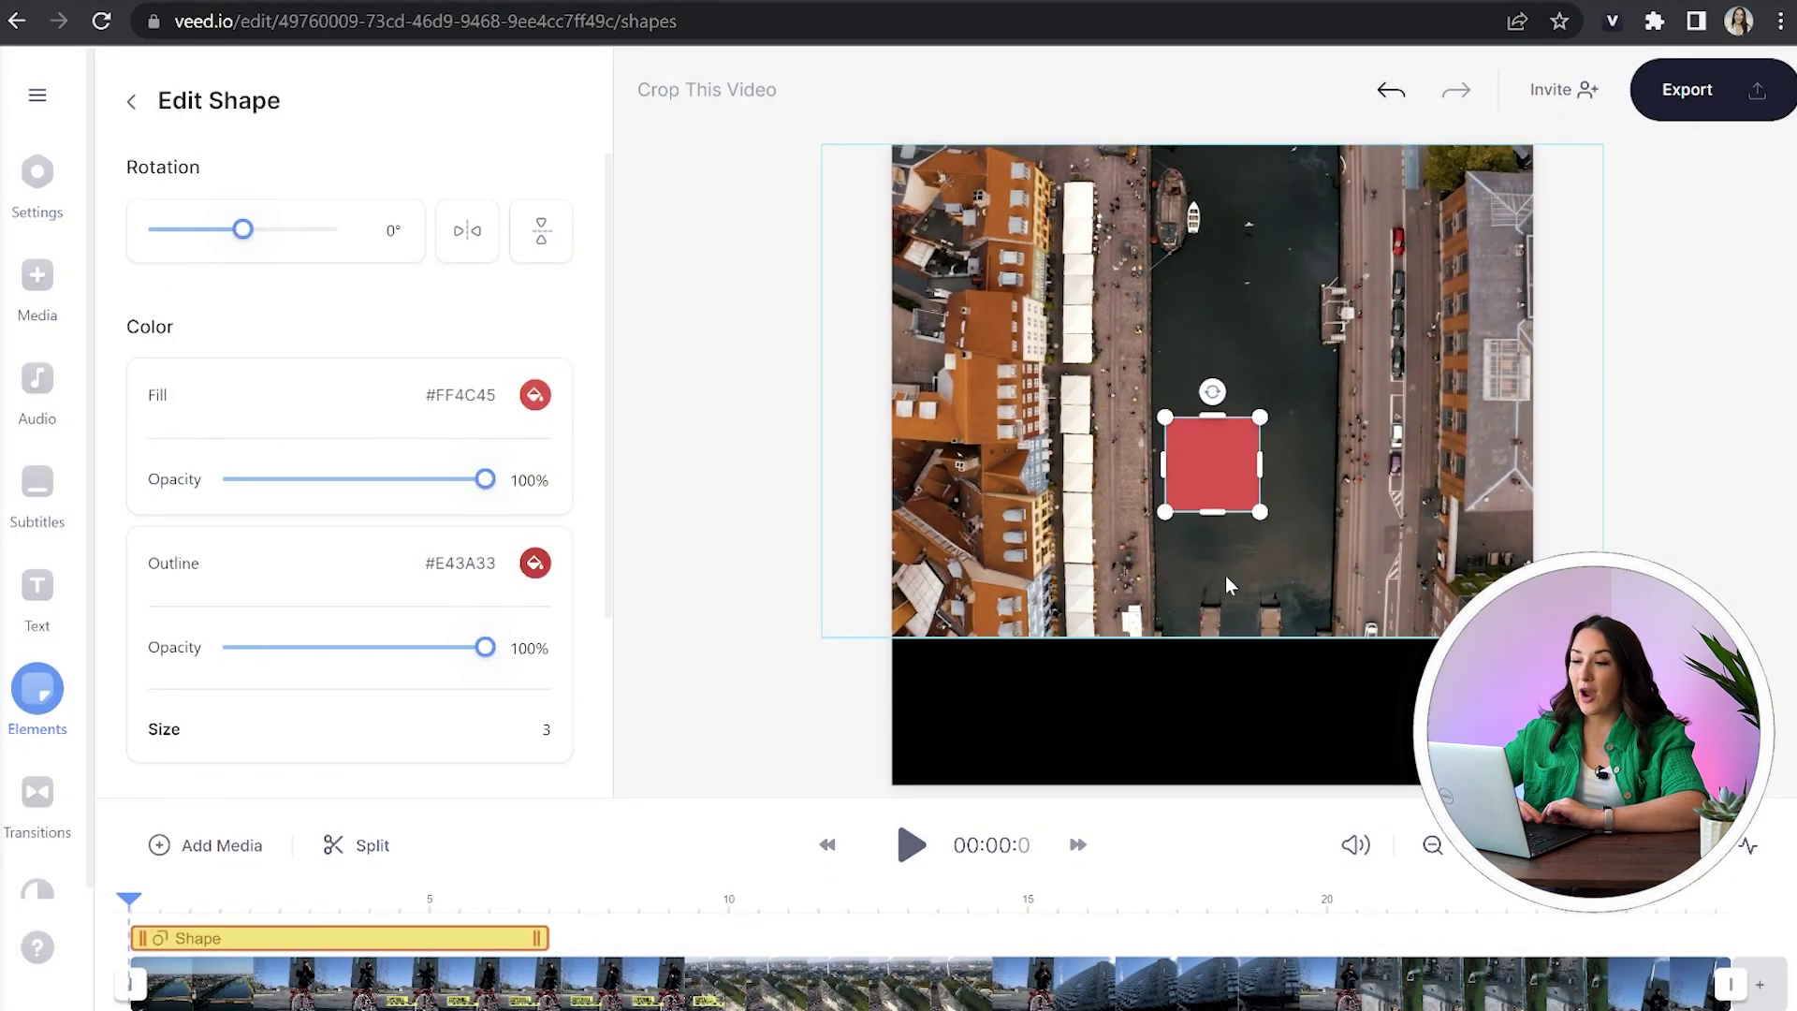
pyautogui.moveTo(1193, 466); pyautogui.dragTo(1263, 704)
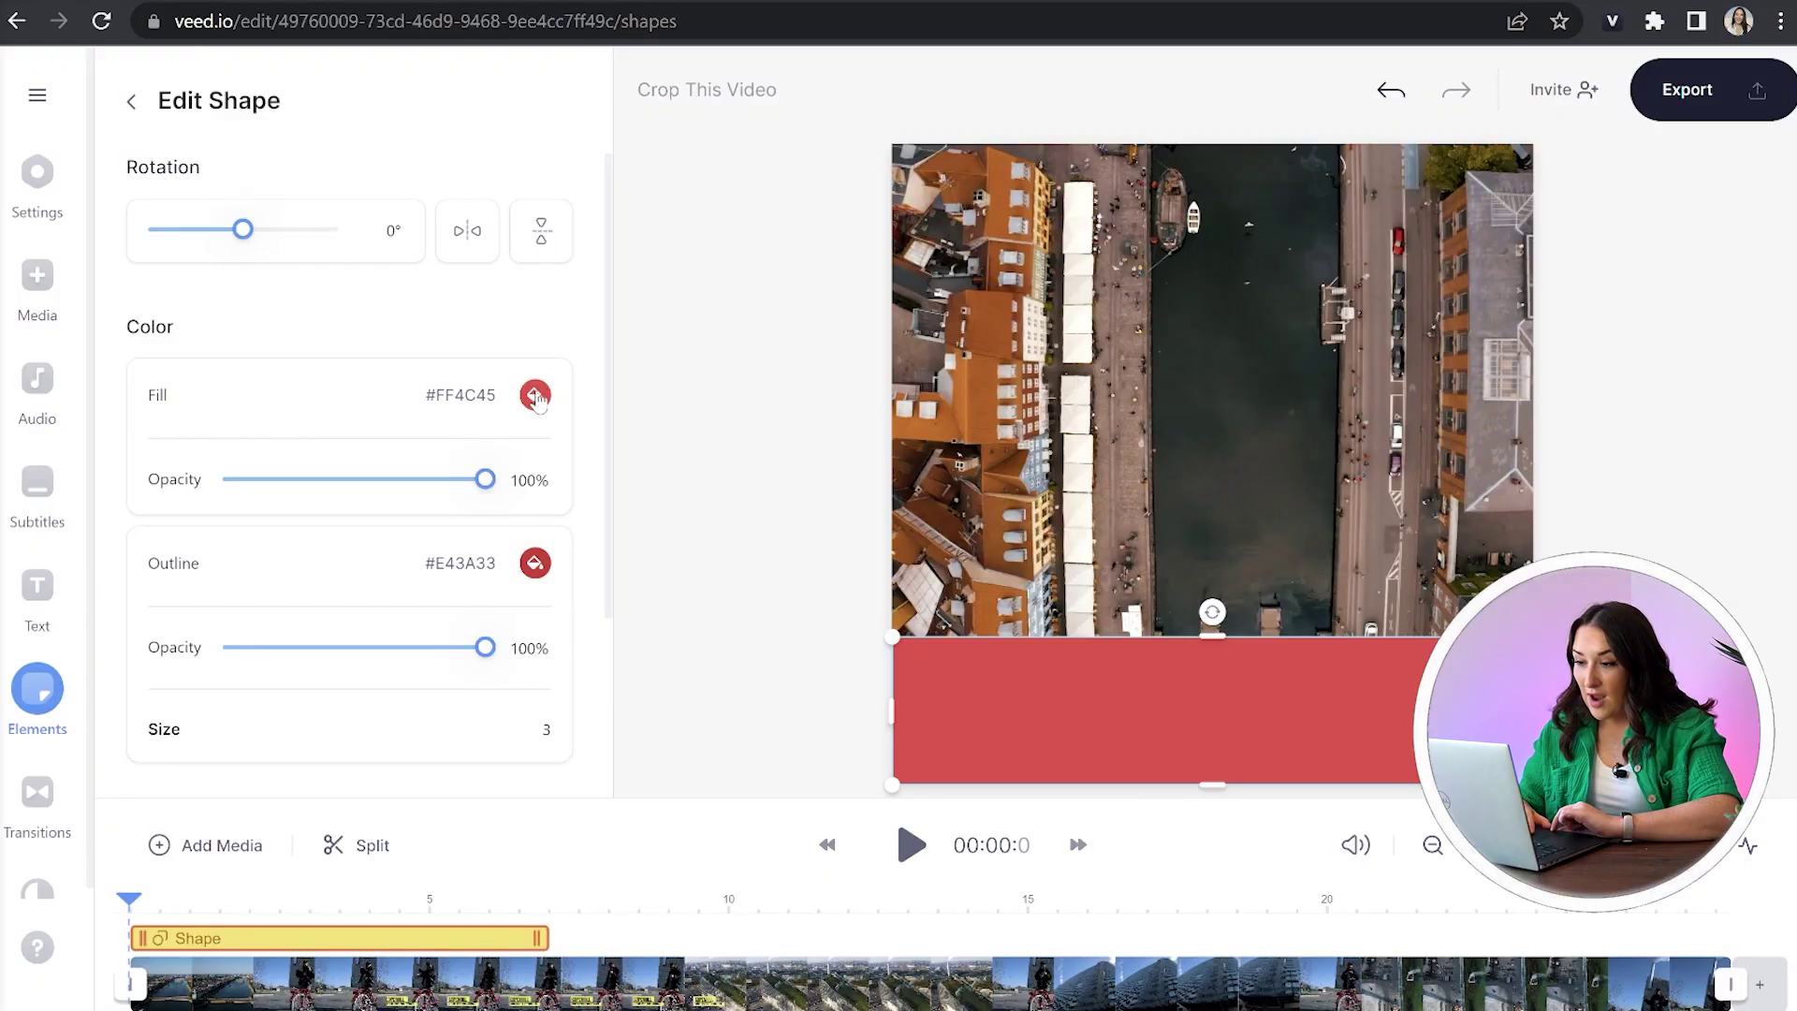
pyautogui.click(536, 396)
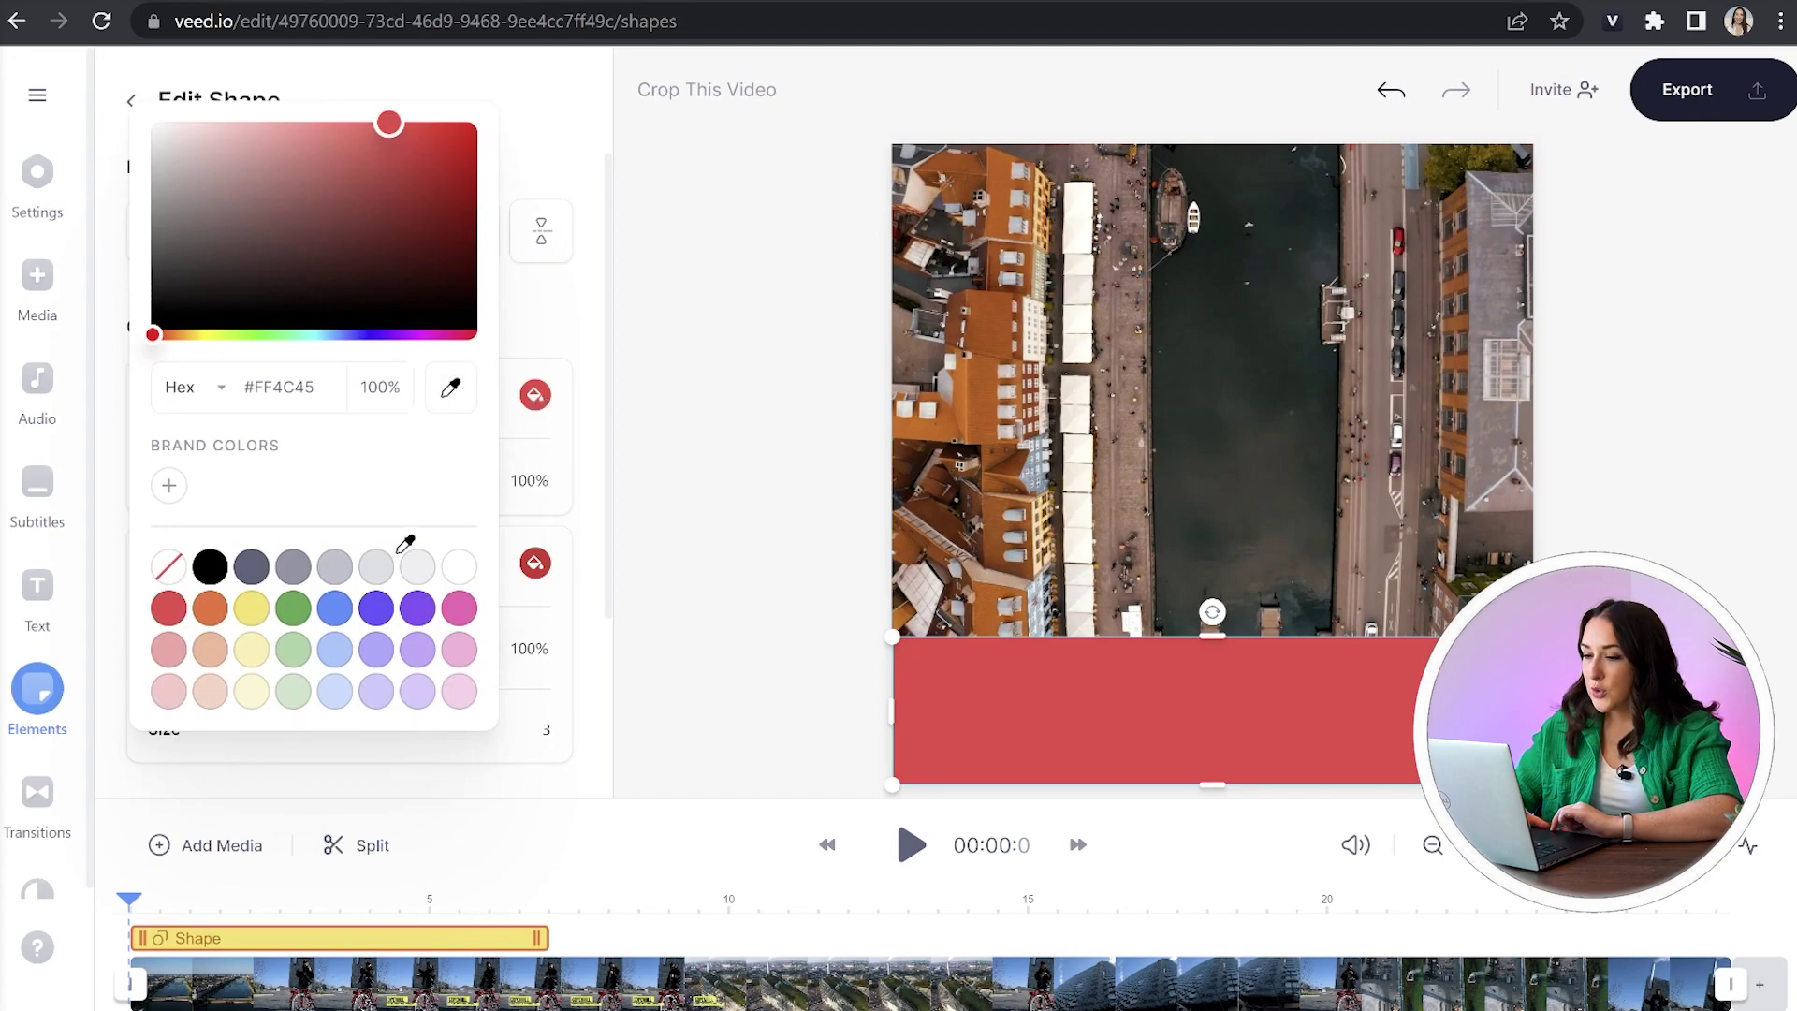
# Colour the bar with the orange roof colour #BC5009 sampled from the video
pyautogui.click(985, 306)
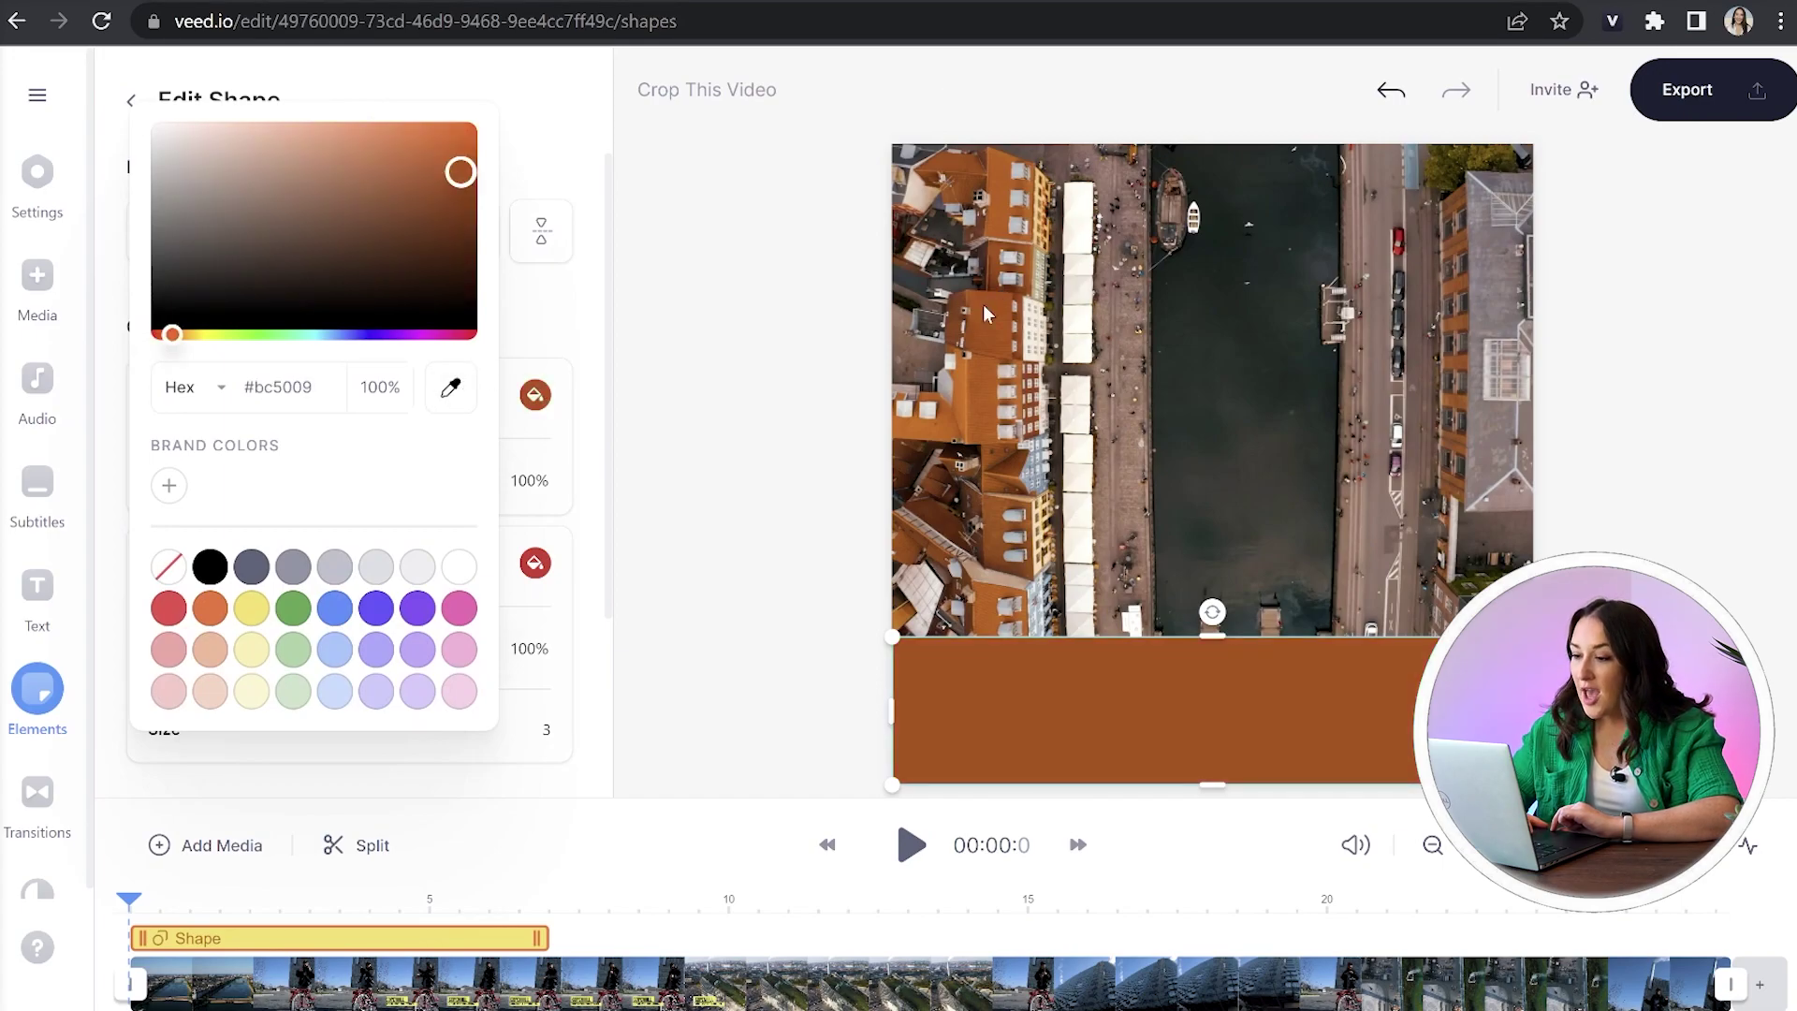
pyautogui.click(737, 645)
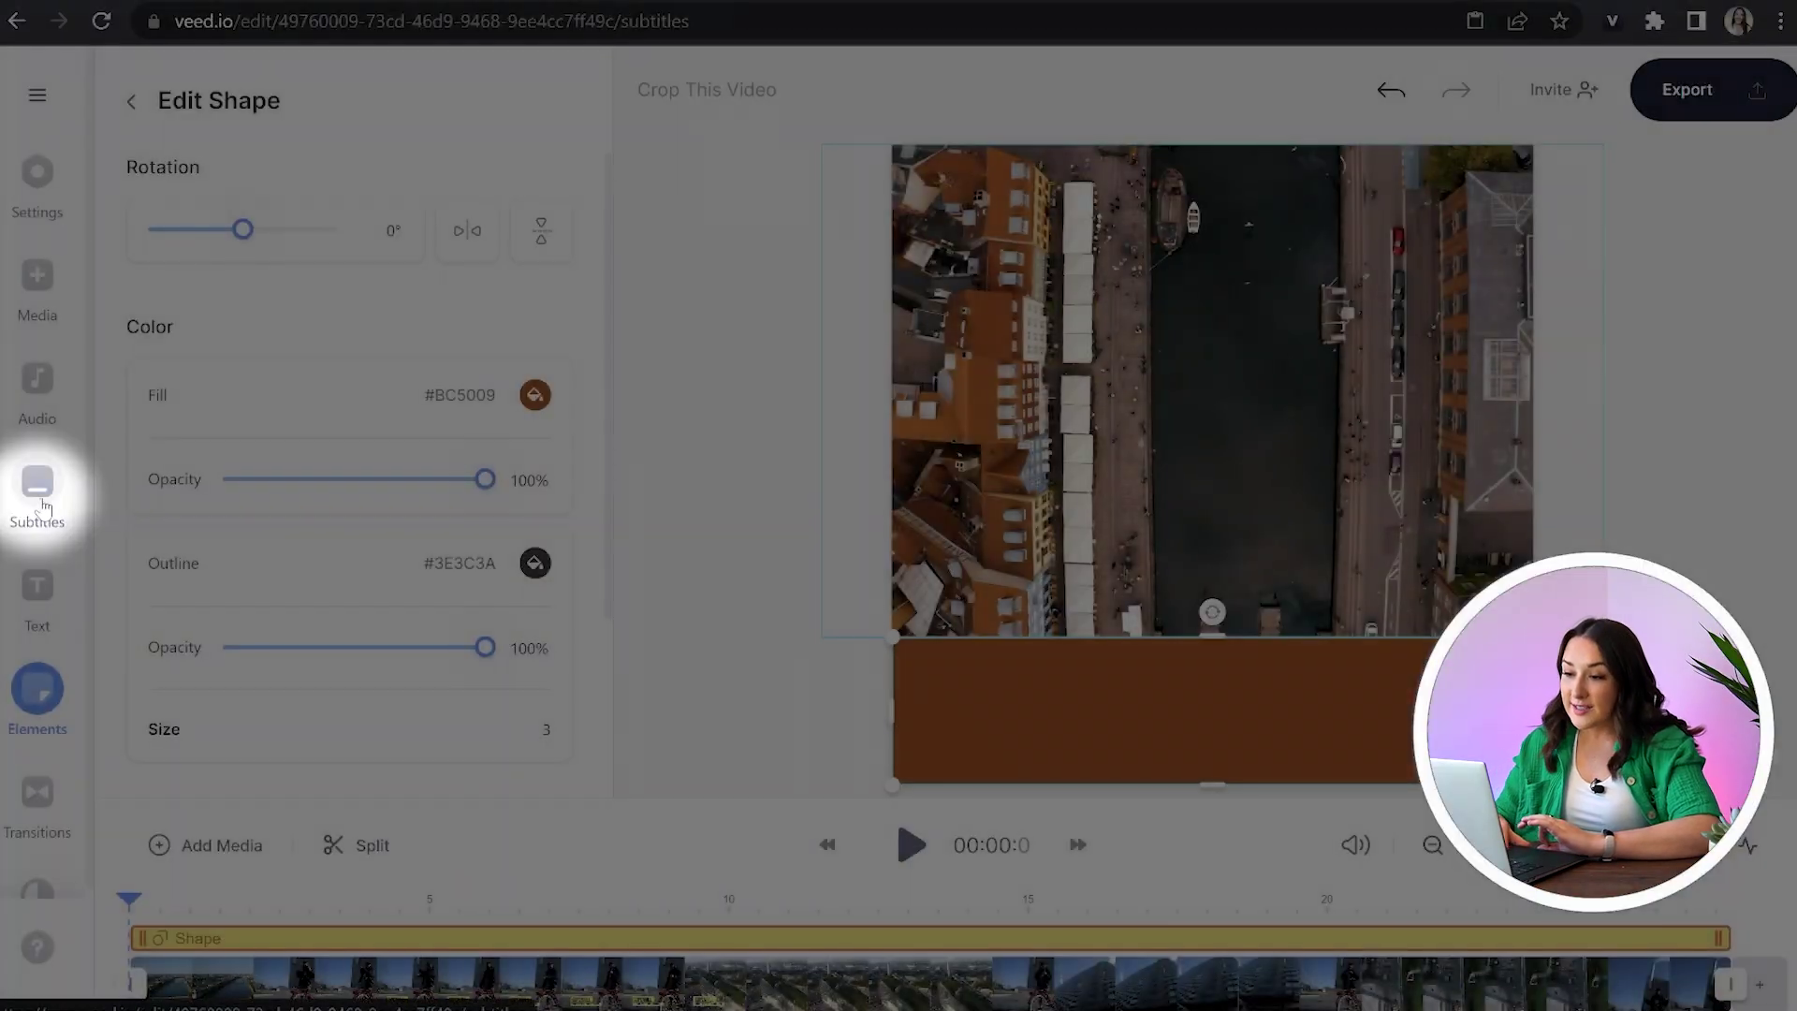
# Auto-generate English subtitles for Crop This Video.mp4
pyautogui.click(43, 506)
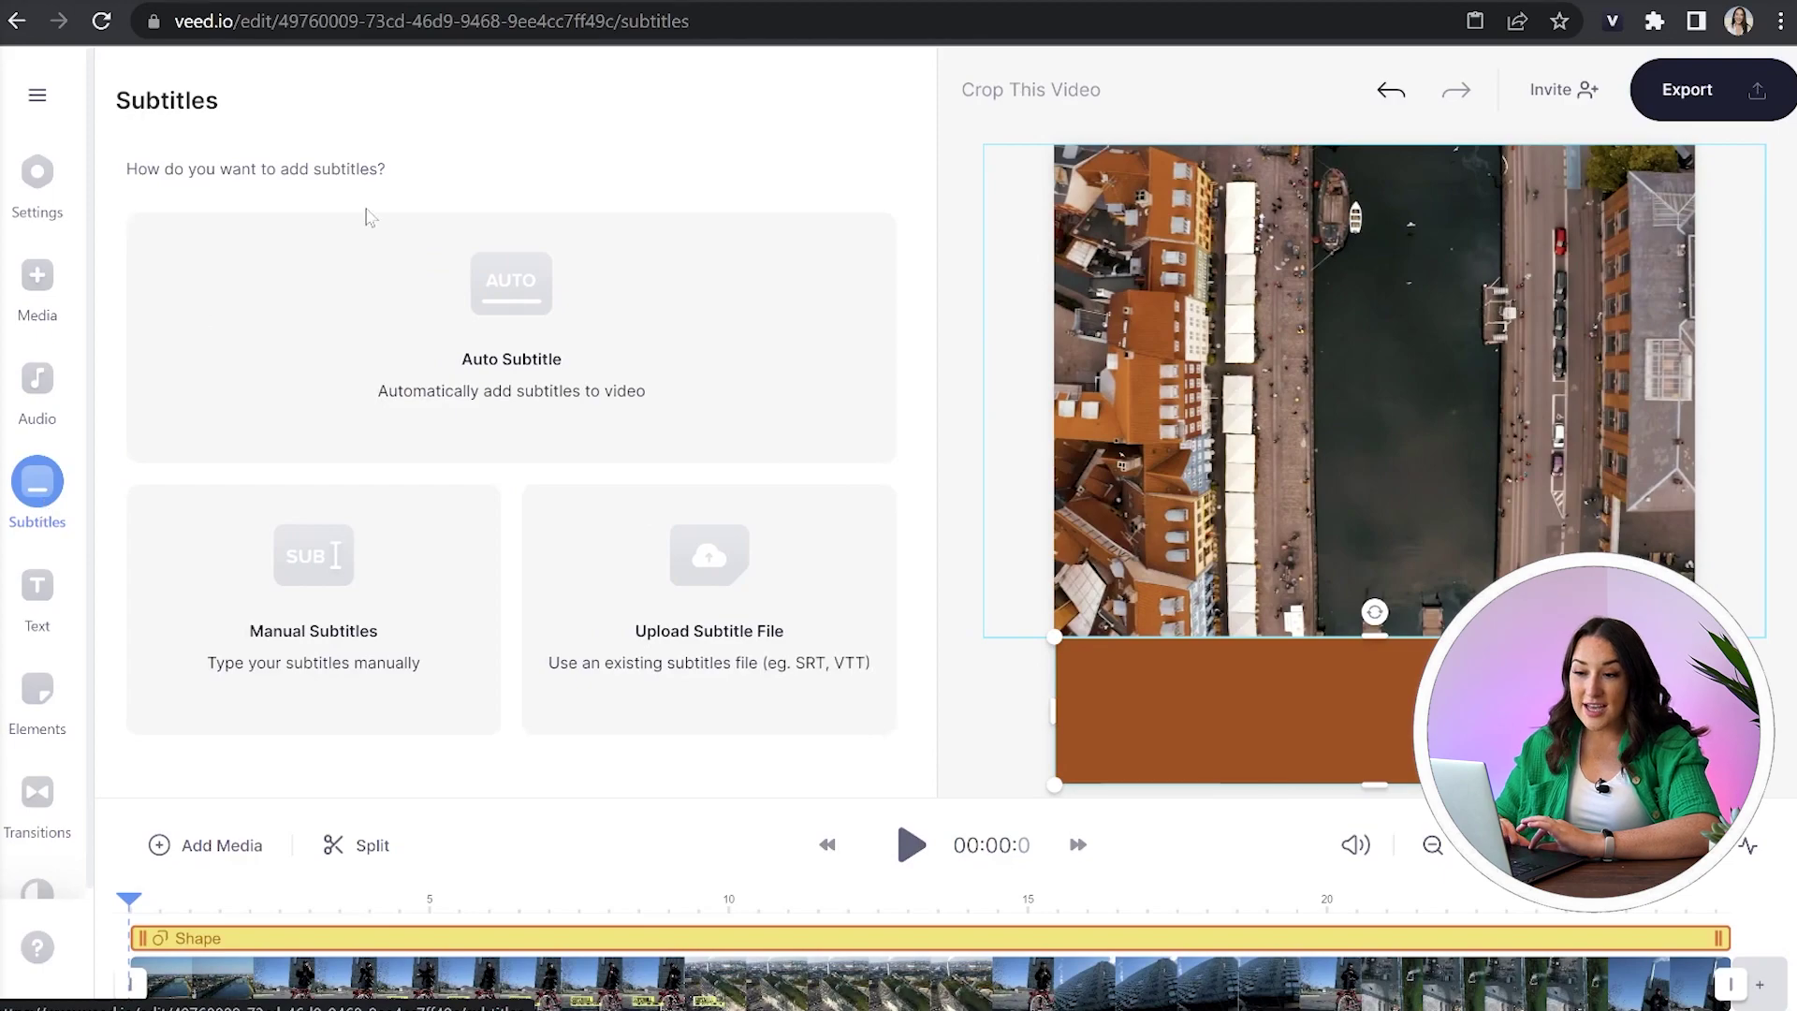
pyautogui.click(399, 341)
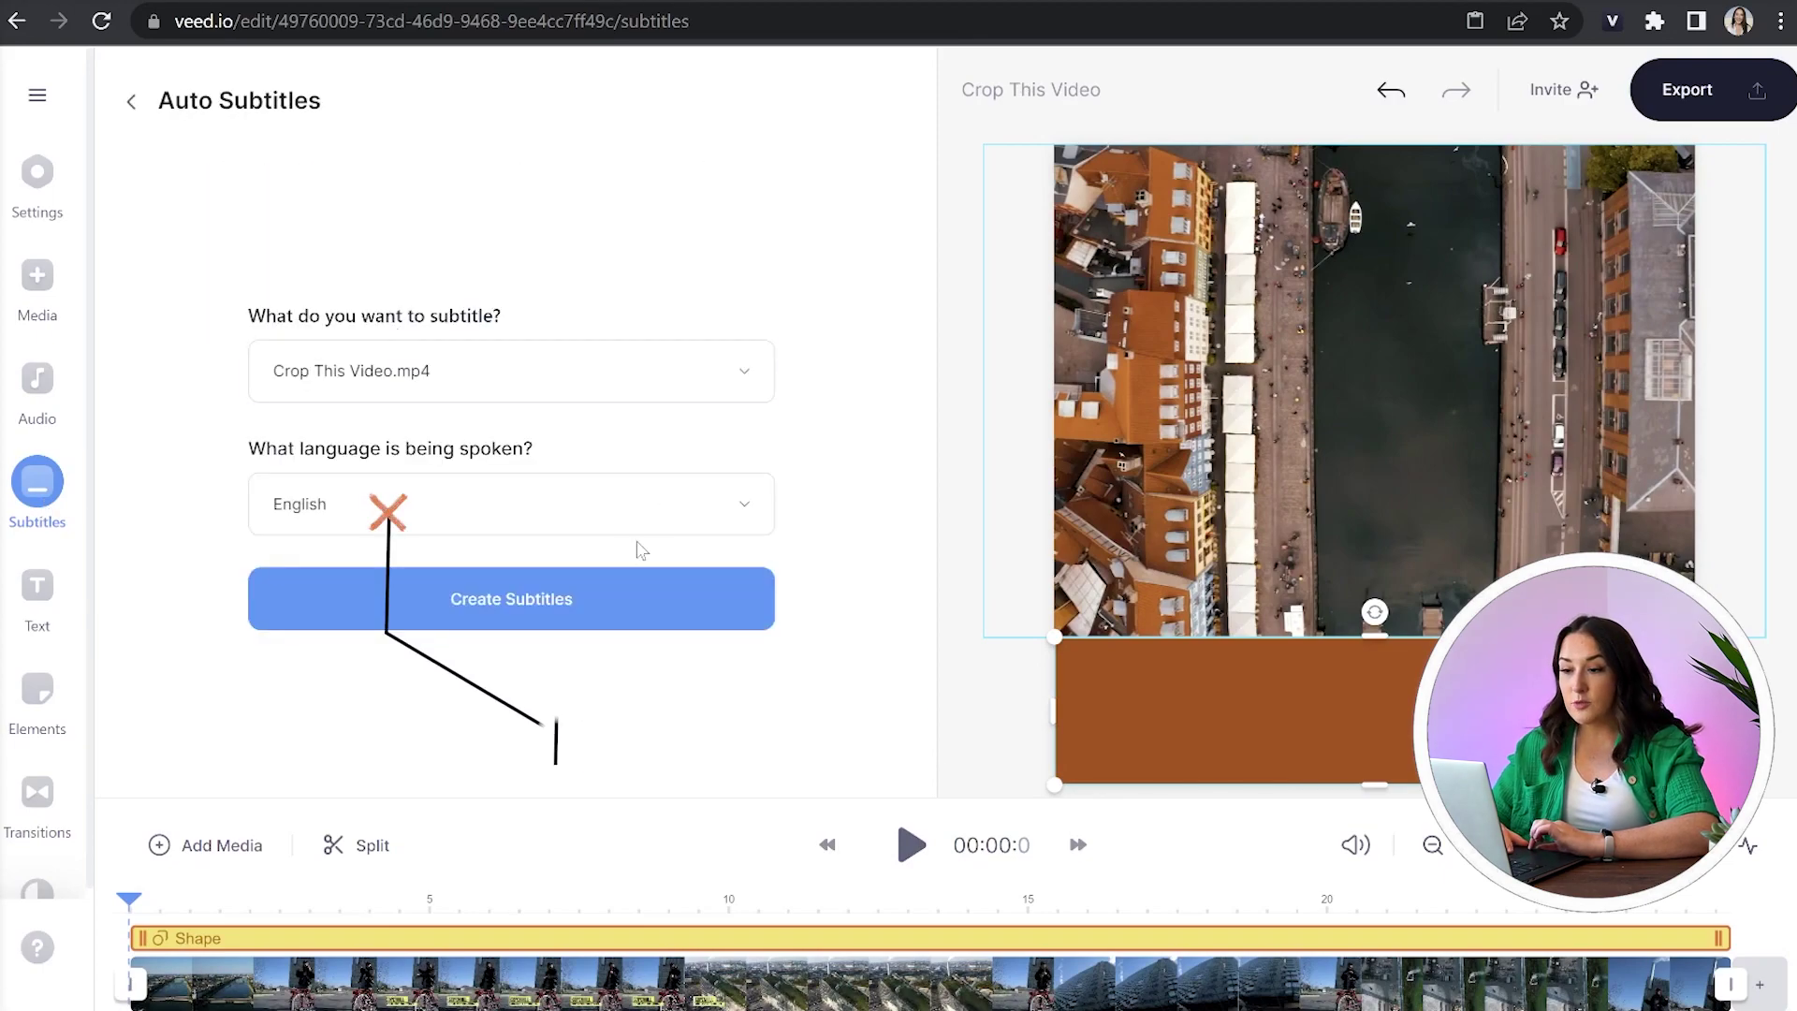
pyautogui.click(541, 529)
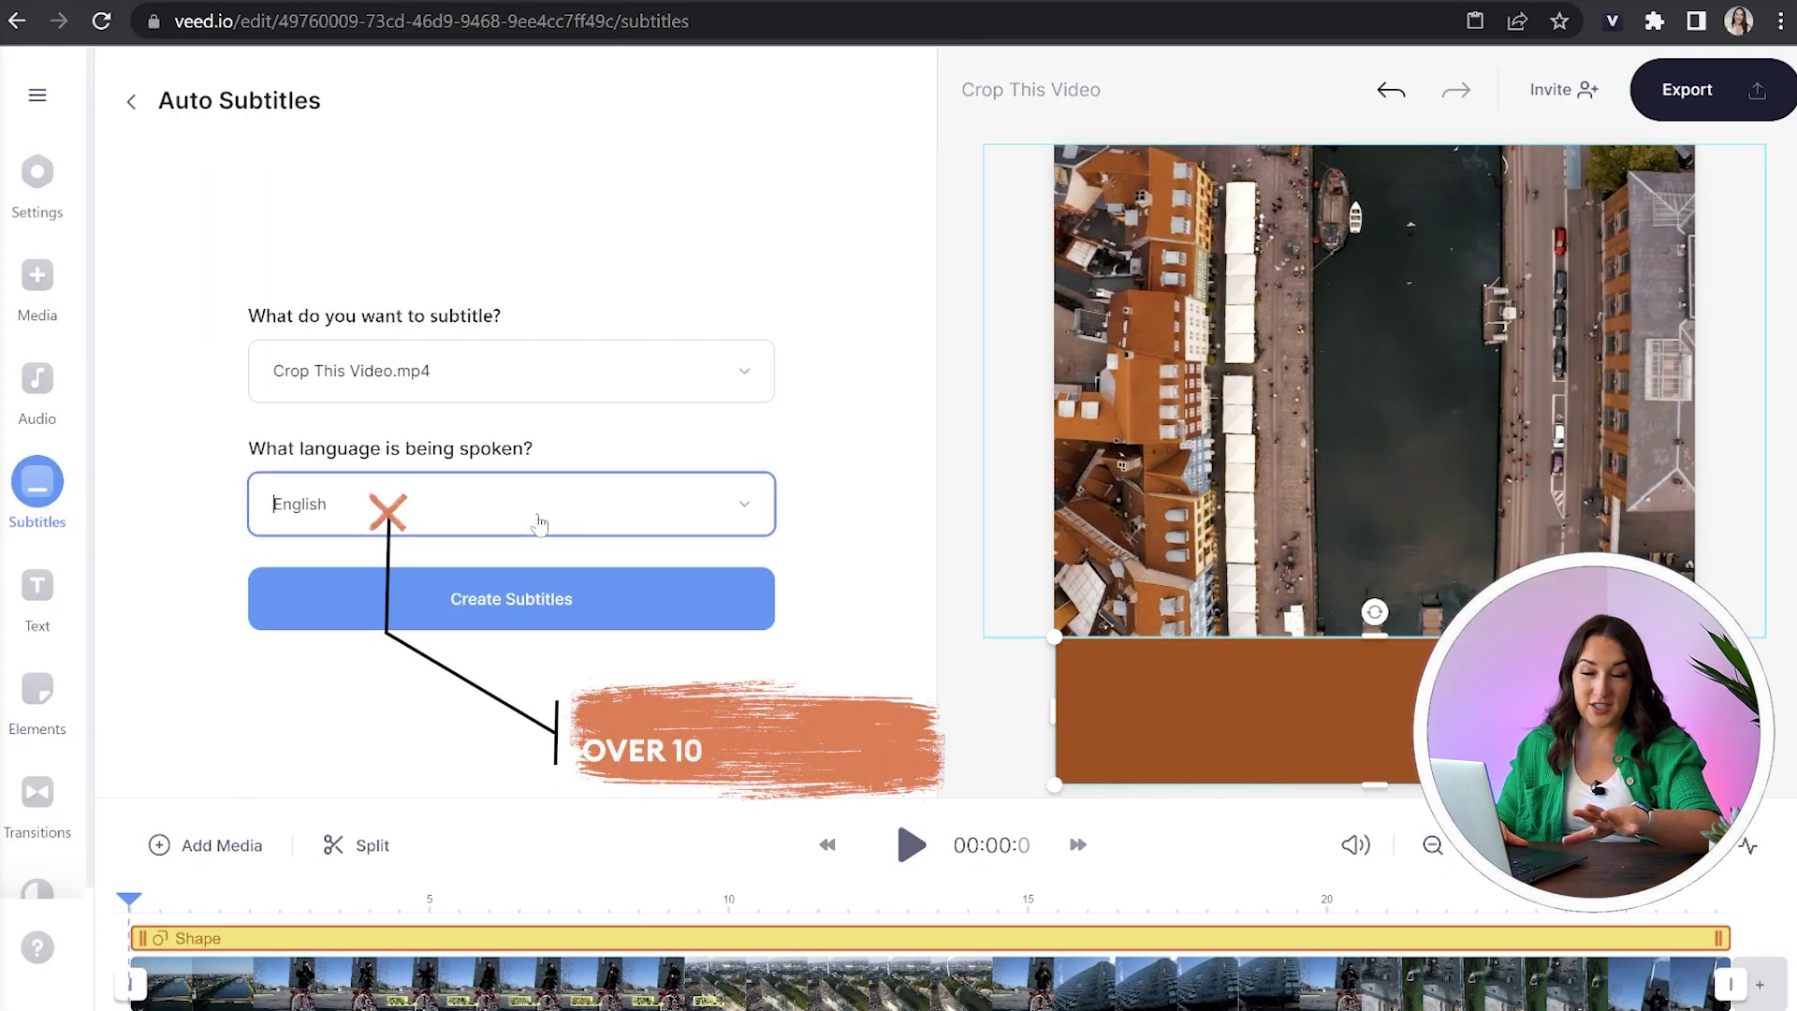
pyautogui.click(486, 618)
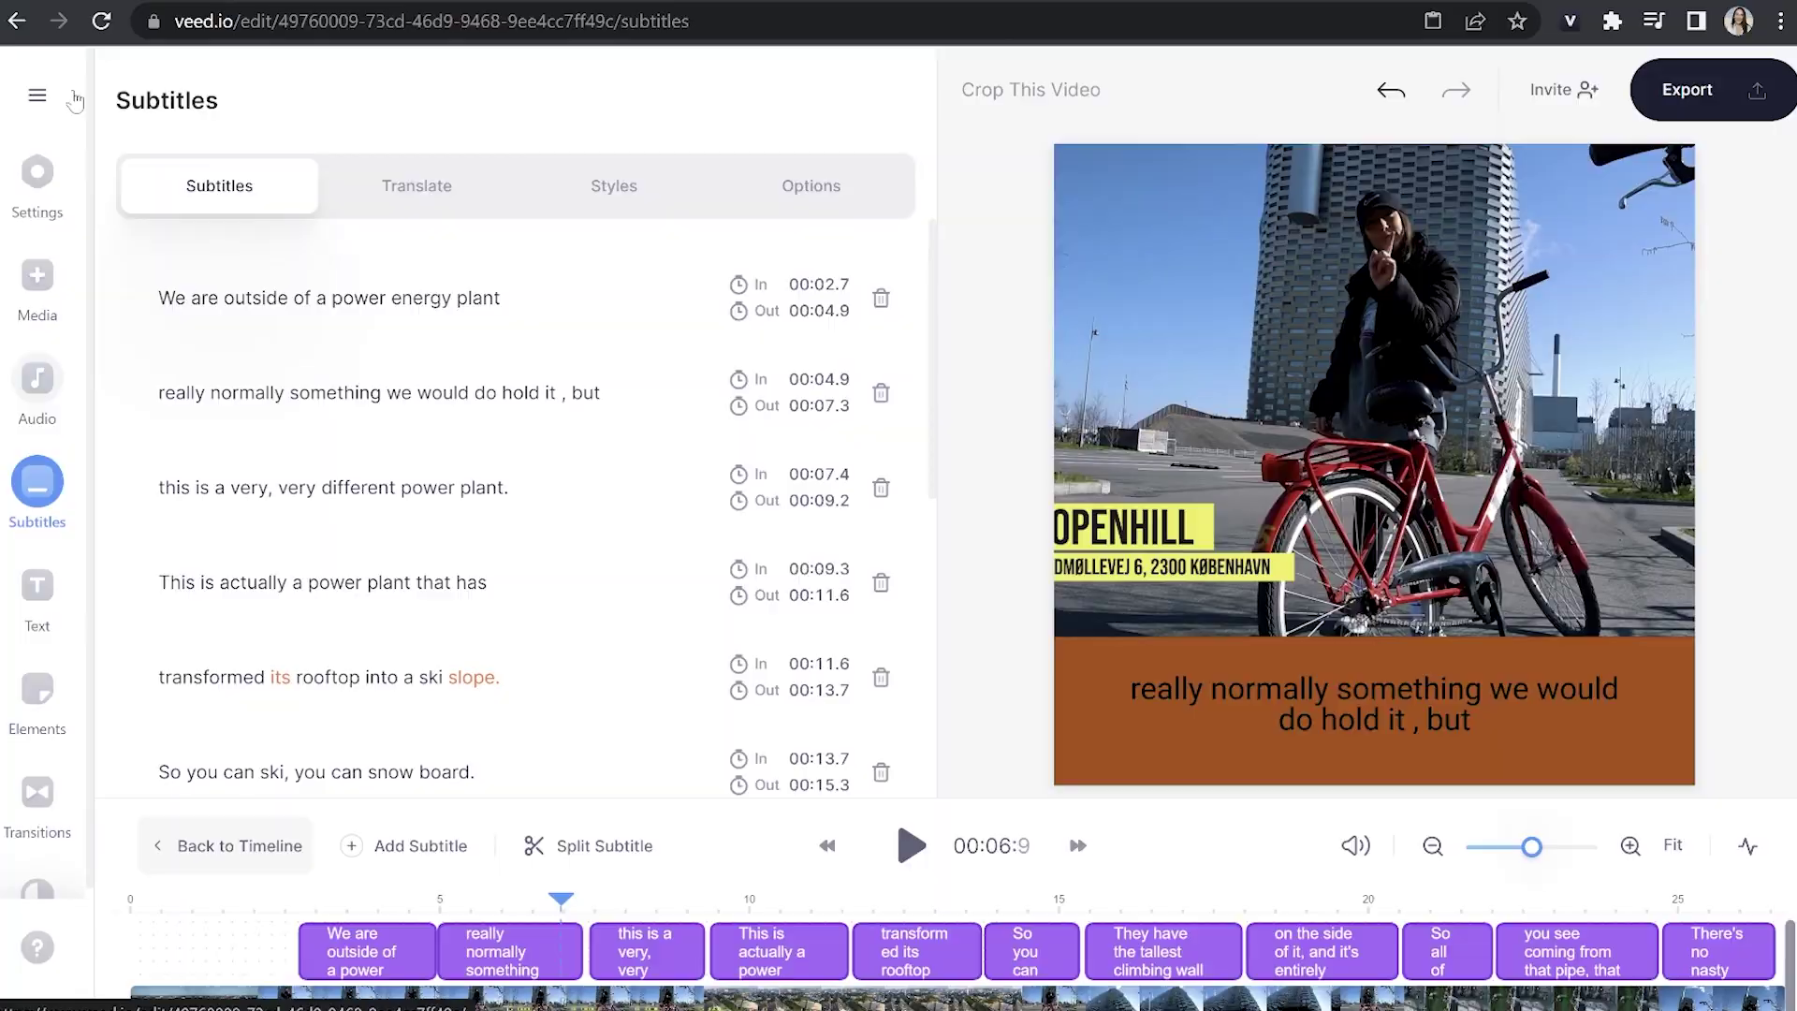
# Replace 'hold it' with 'on holidays' in the second subtitle line
pyautogui.click(555, 392)
pyautogui.press('BackSpace')
pyautogui.press('BackSpace')
pyautogui.press('BackSpace')
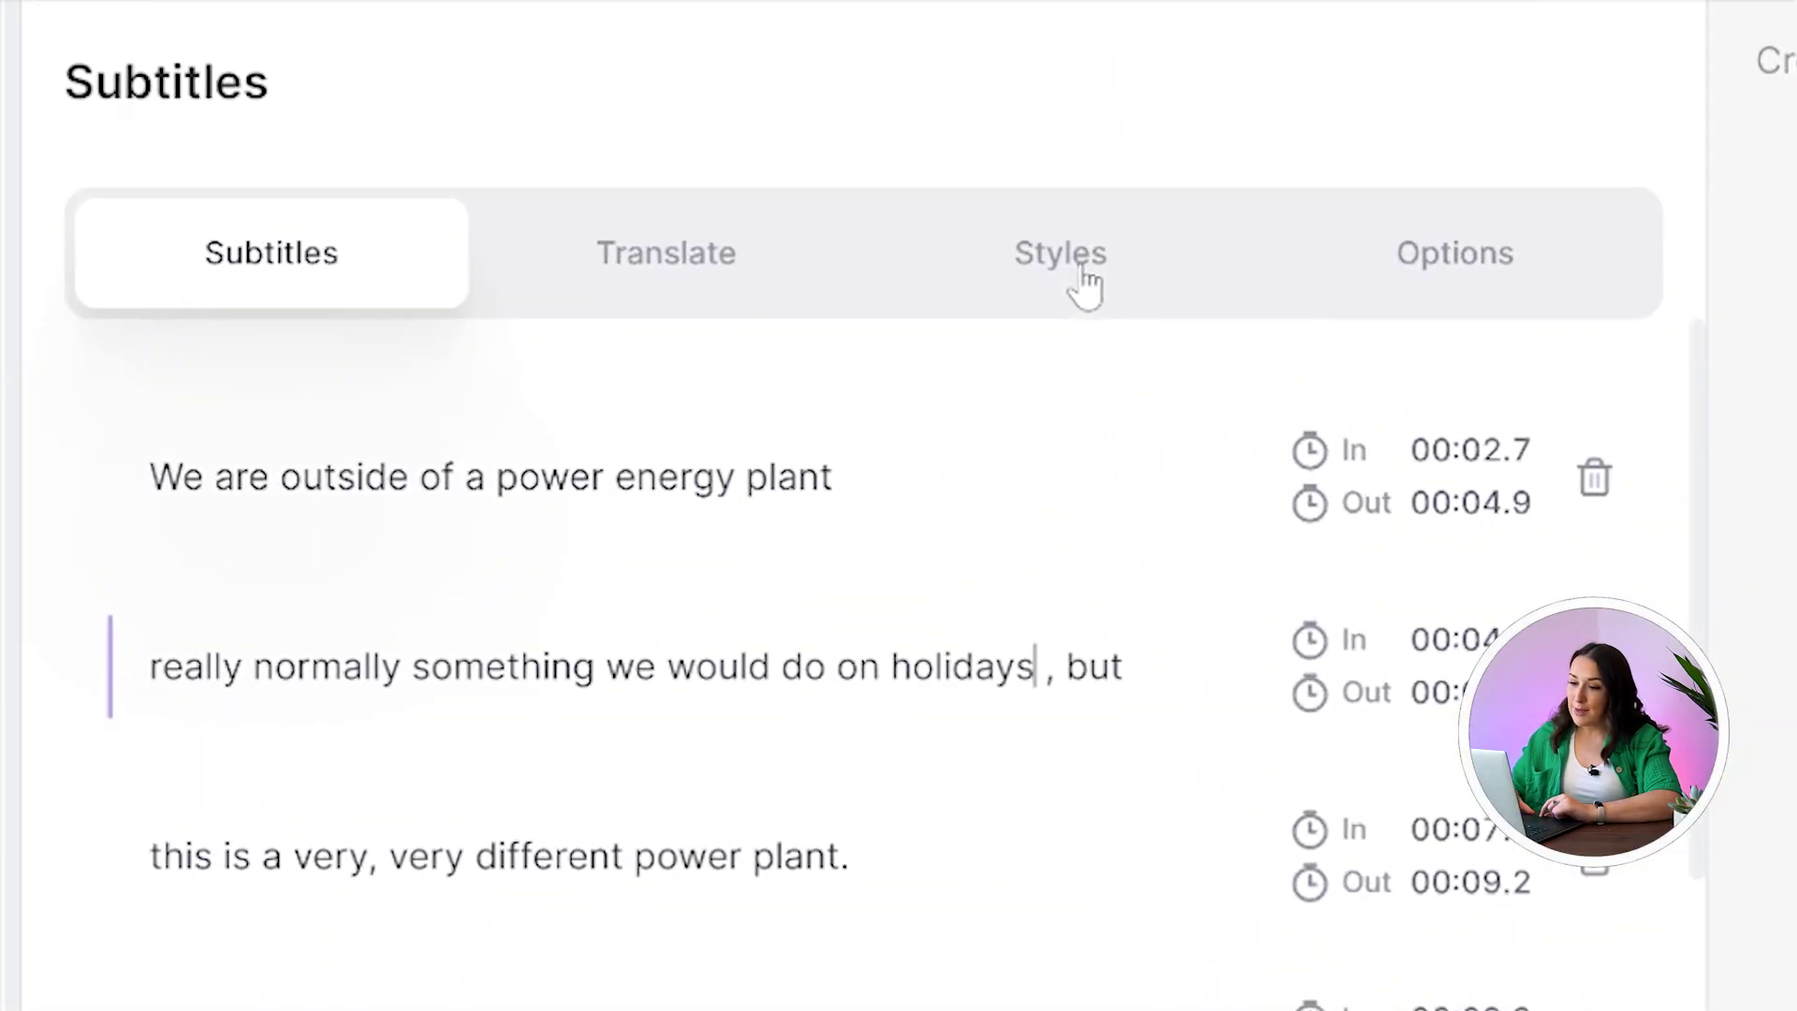
# Style the subtitles in Anton font at 60px with the Background (Rounded) effect
pyautogui.click(625, 195)
pyautogui.click(314, 341)
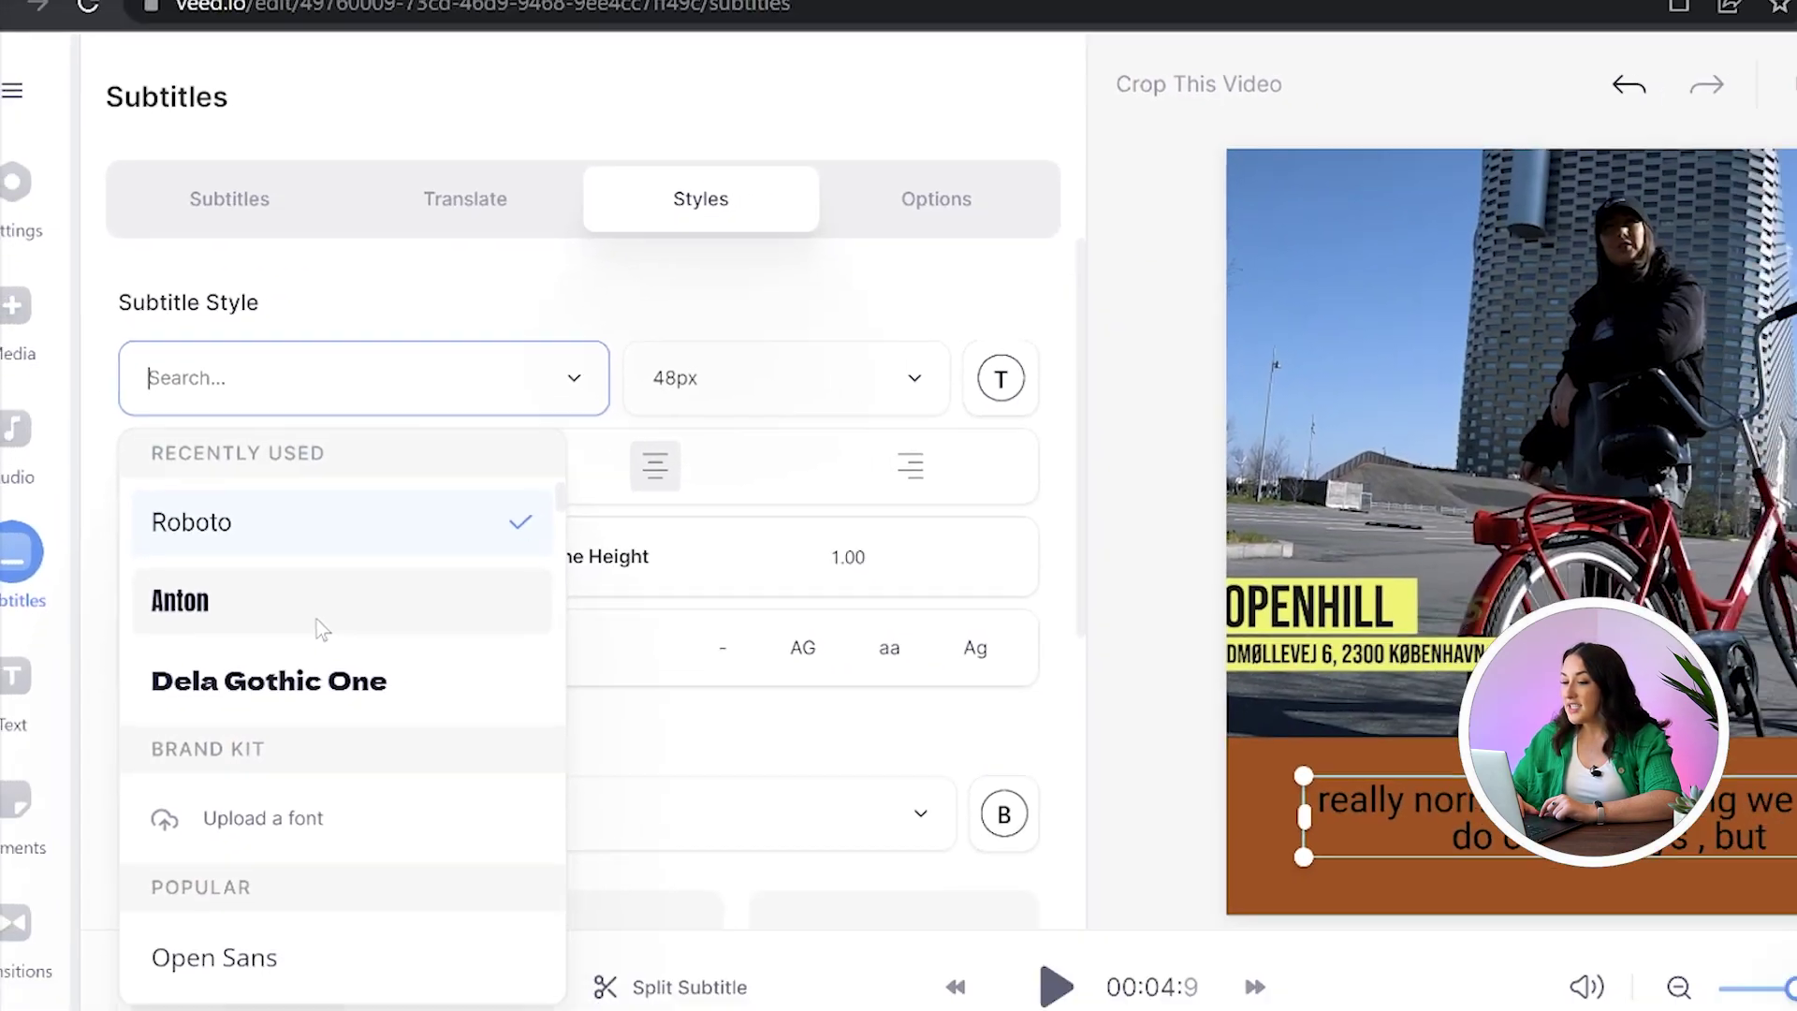
pyautogui.click(187, 924)
pyautogui.click(1124, 550)
pyautogui.click(604, 746)
pyautogui.click(868, 341)
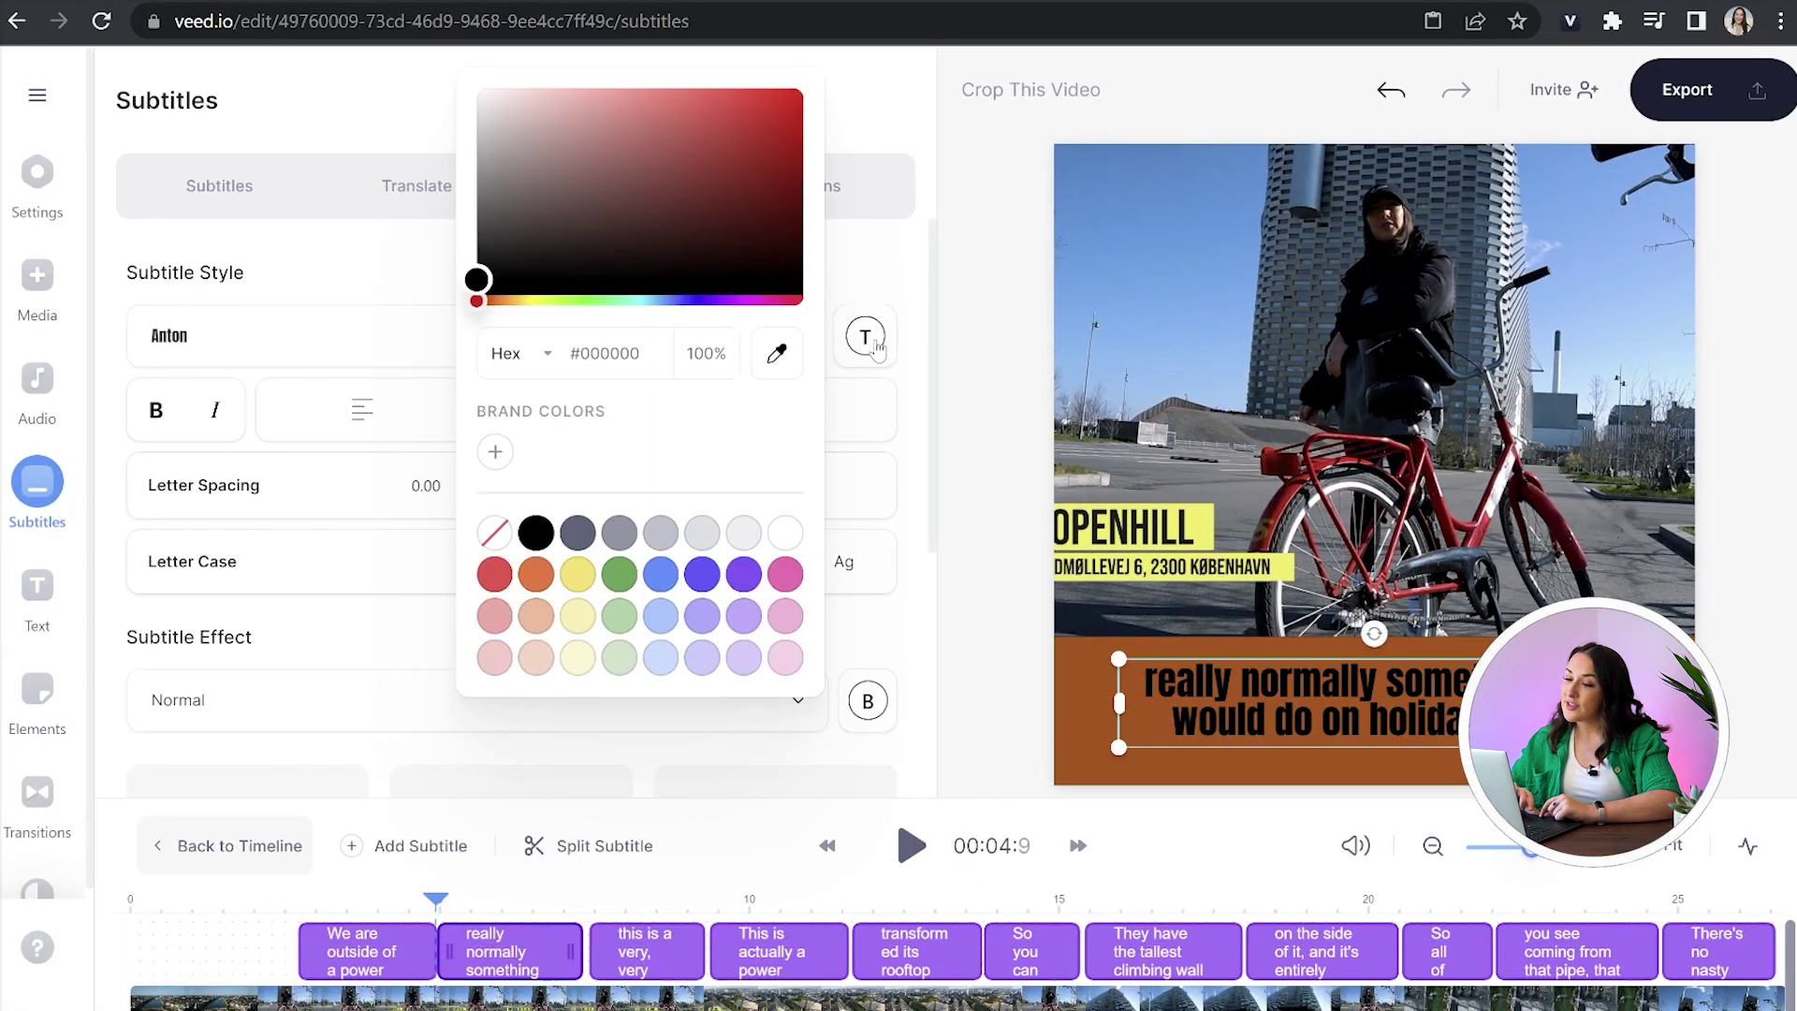
pyautogui.scroll(-5, 496, 588)
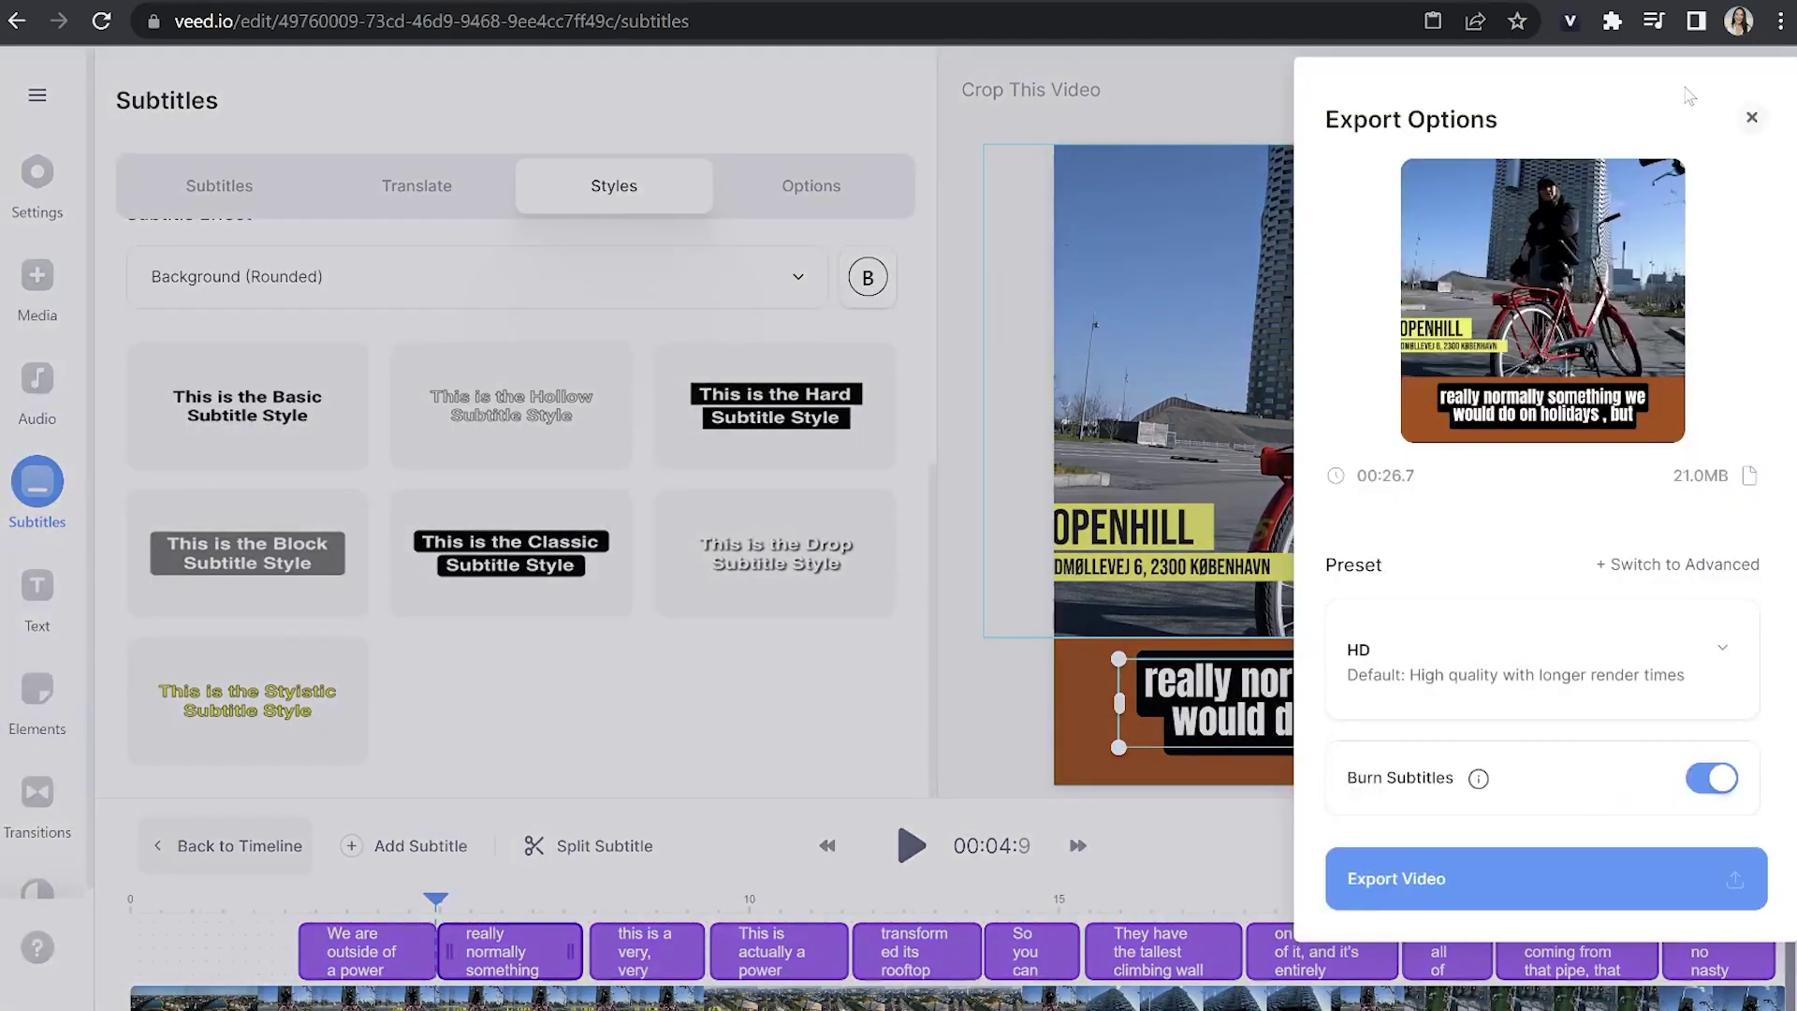
# Export the video with the HD preset and subtitles burned in
pyautogui.click(1419, 708)
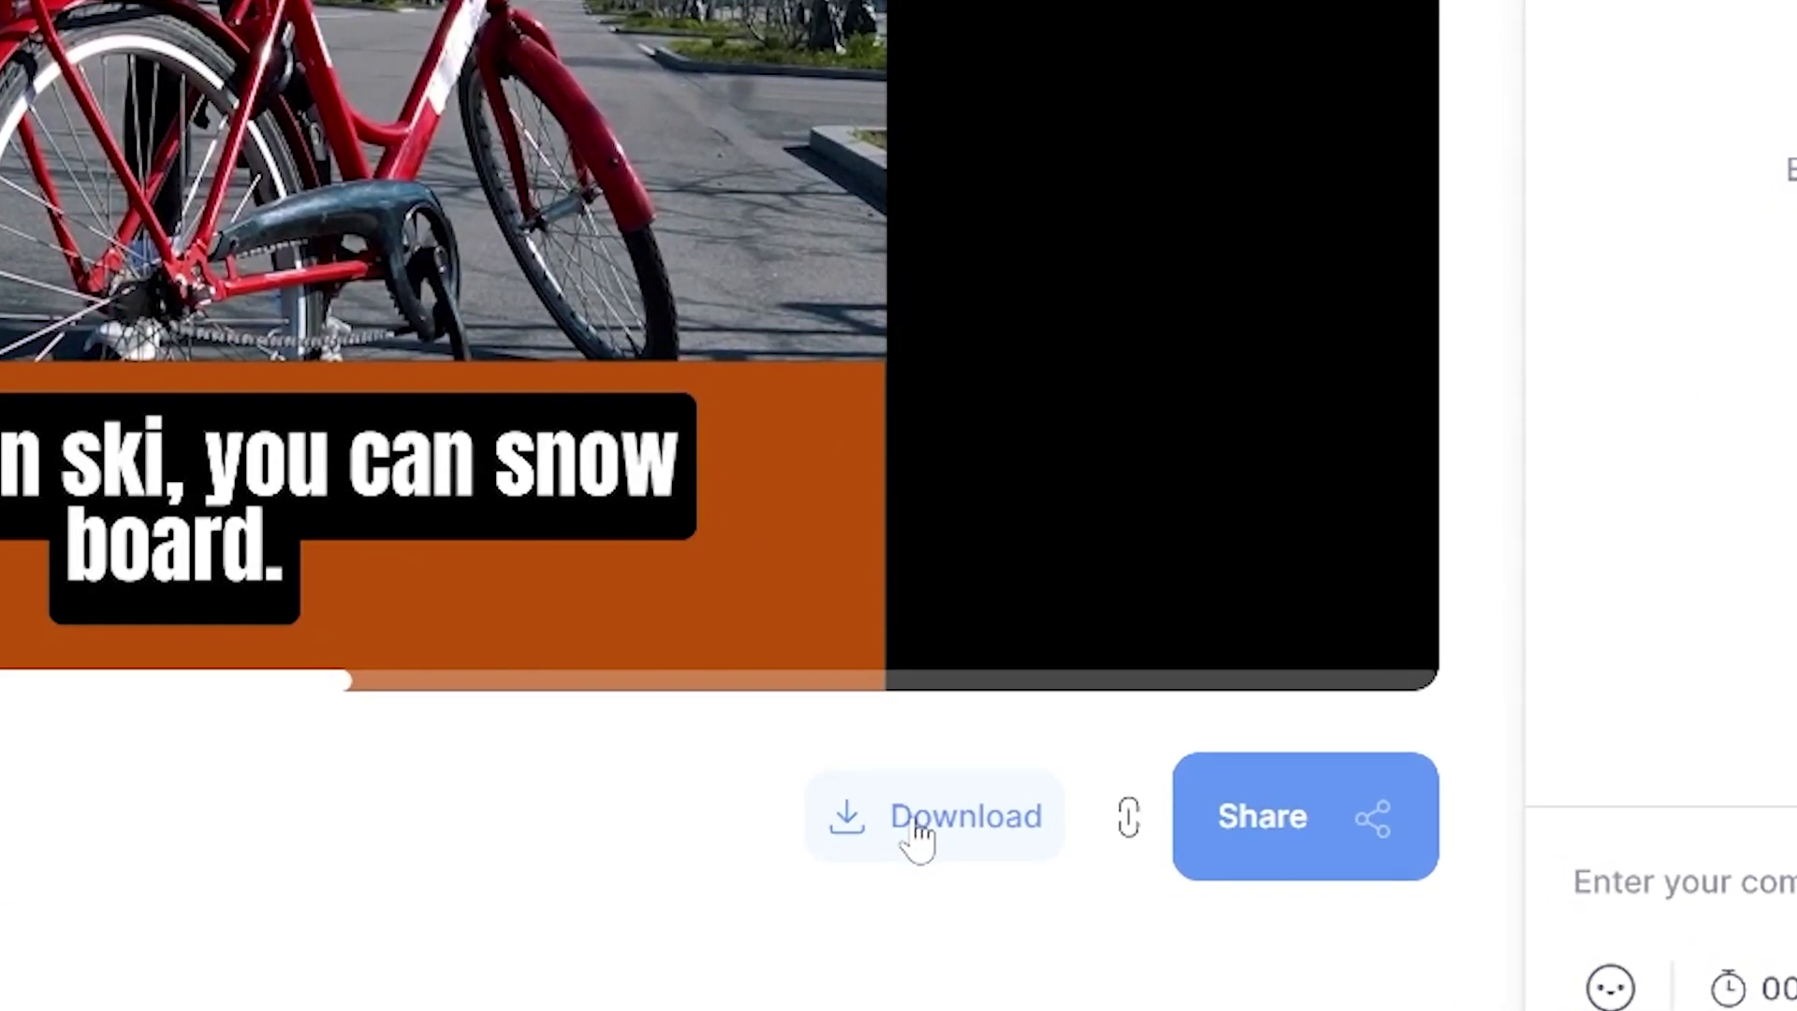
# Show the MP4, GIF and MP3 download choices for the exported video
pyautogui.click(1022, 902)
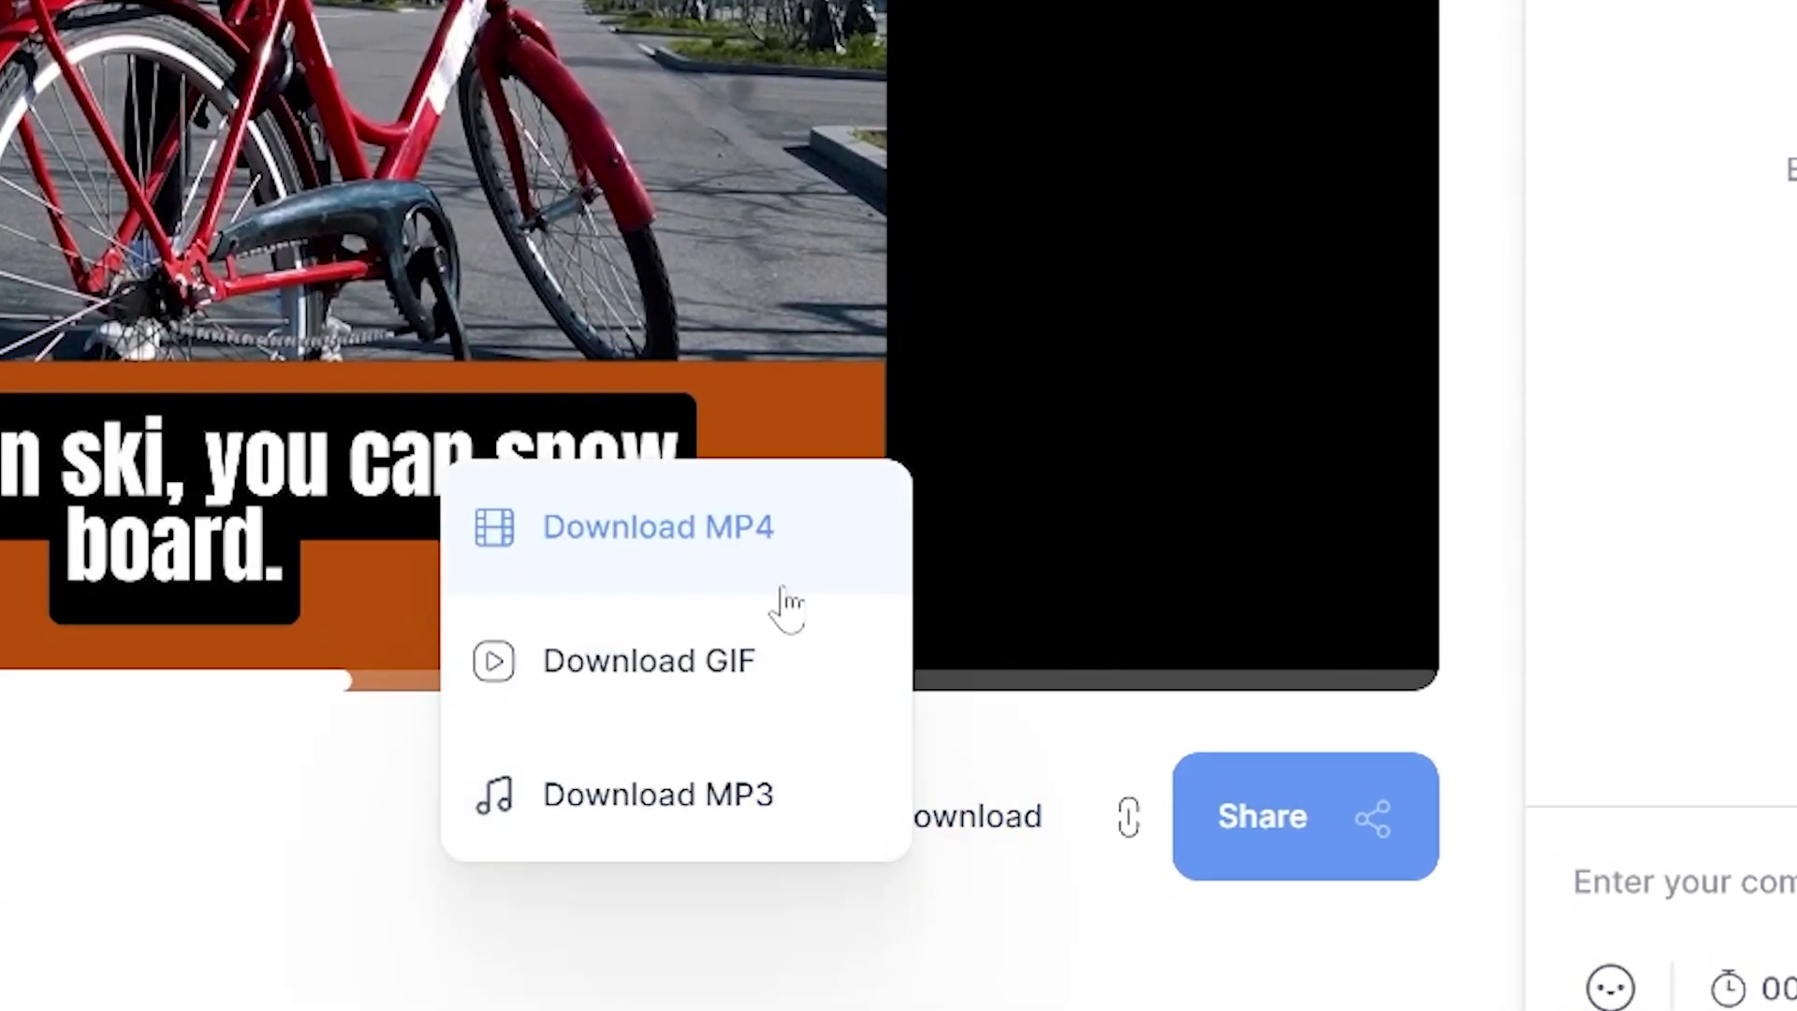